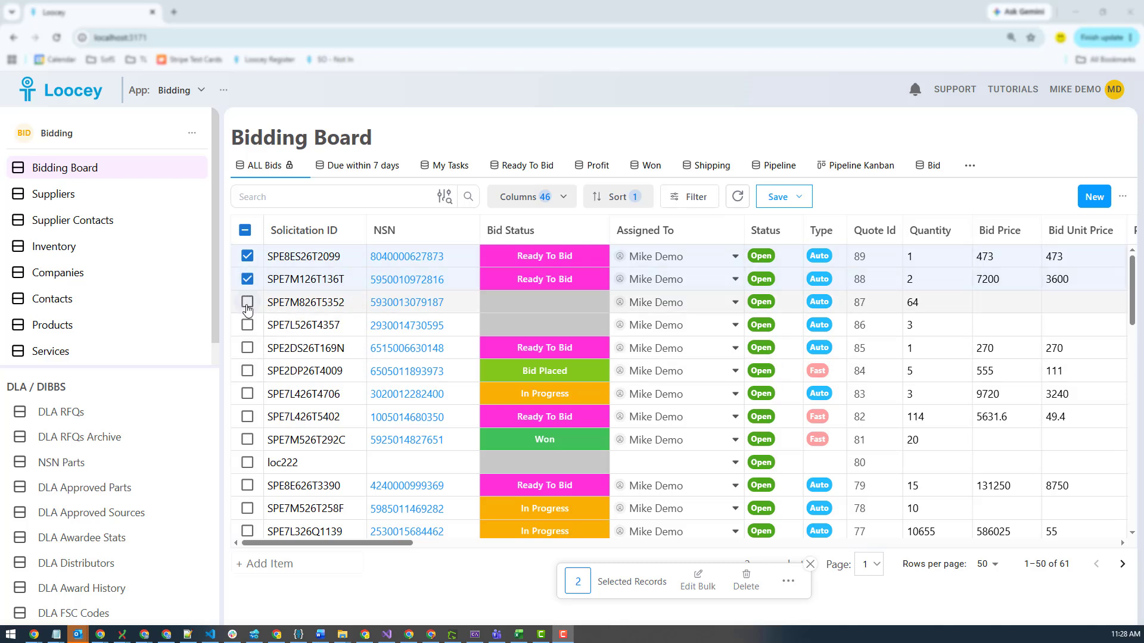
Select the third bid row as well and open the Bulk Email Sender for the three selected bids
left_click(247, 303)
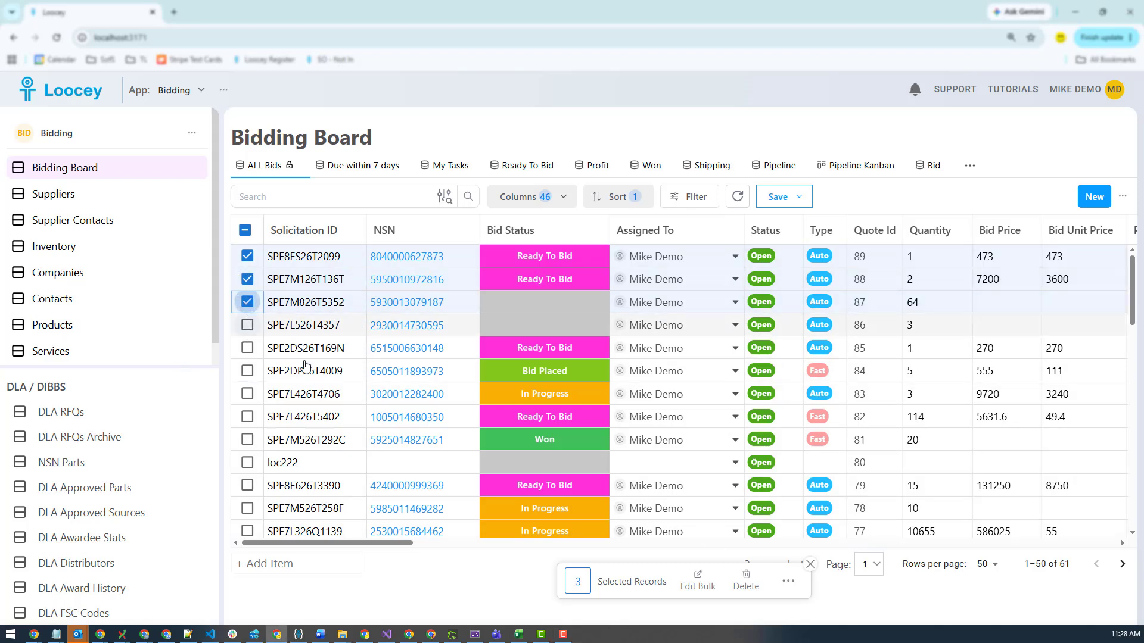
left_click(783, 586)
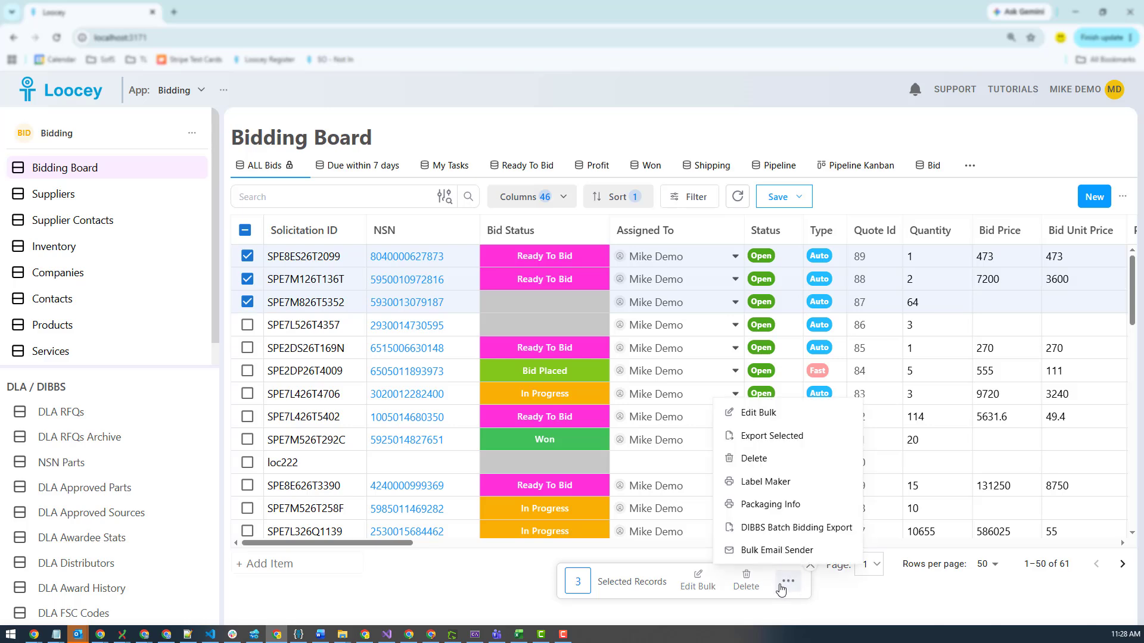
left_click(765, 551)
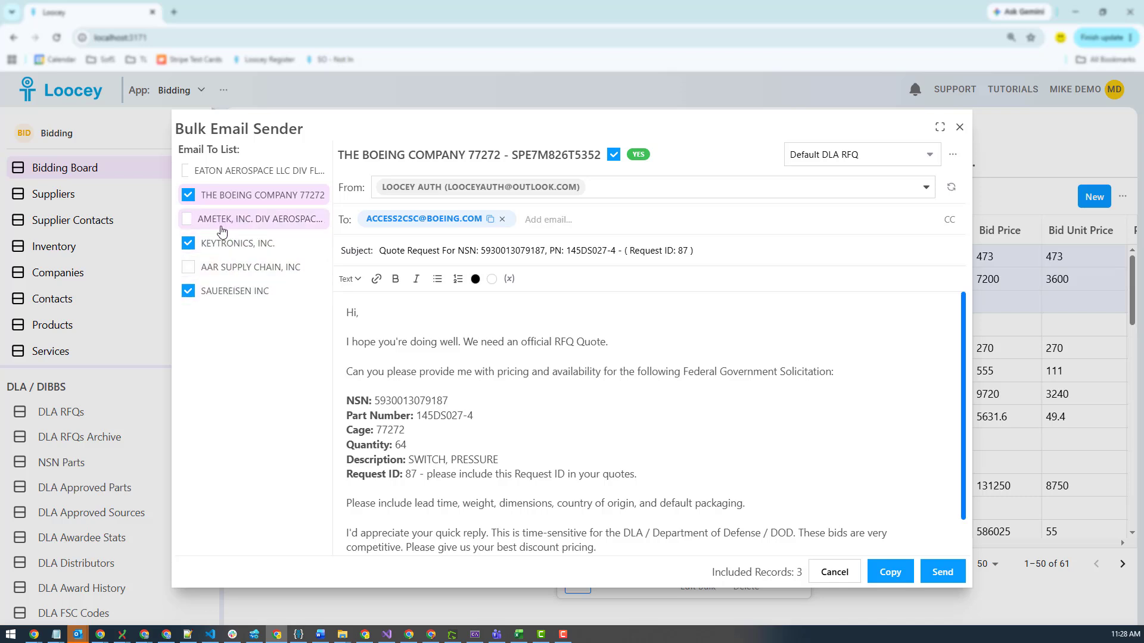
Browse the per-supplier email drafts and the available email templates and template actions
left_click(231, 245)
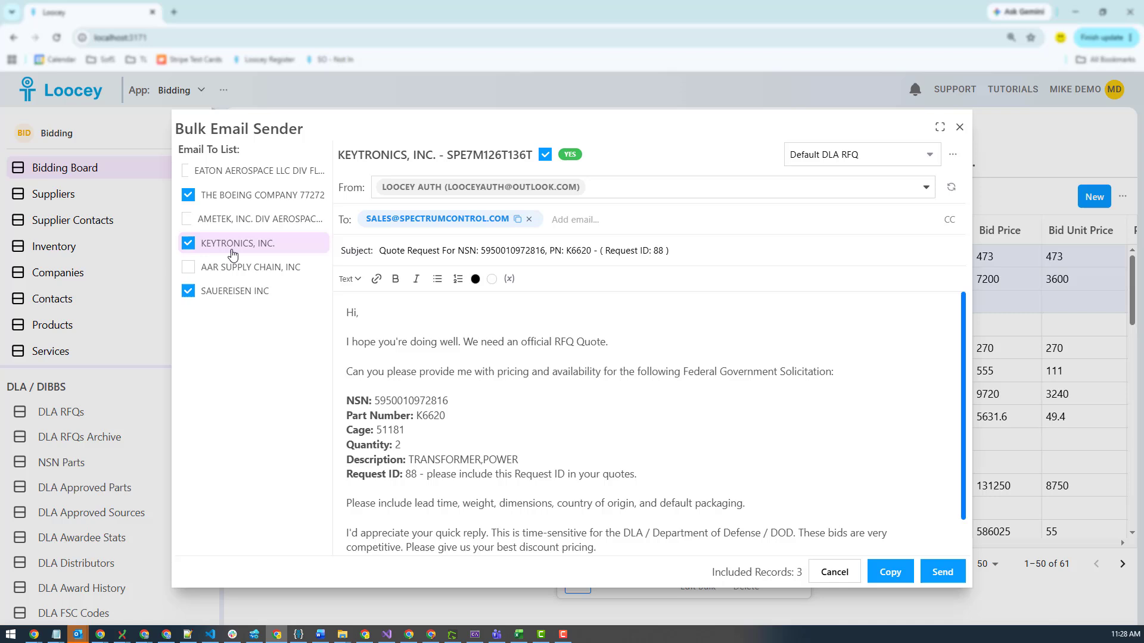
left_click(233, 220)
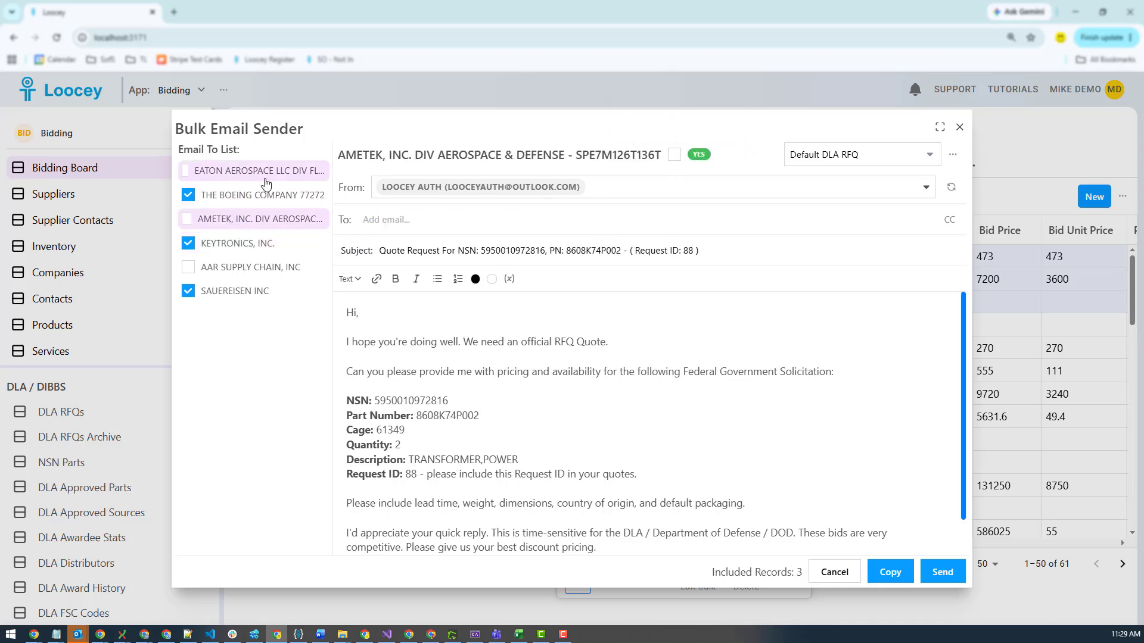
left_click(386, 222)
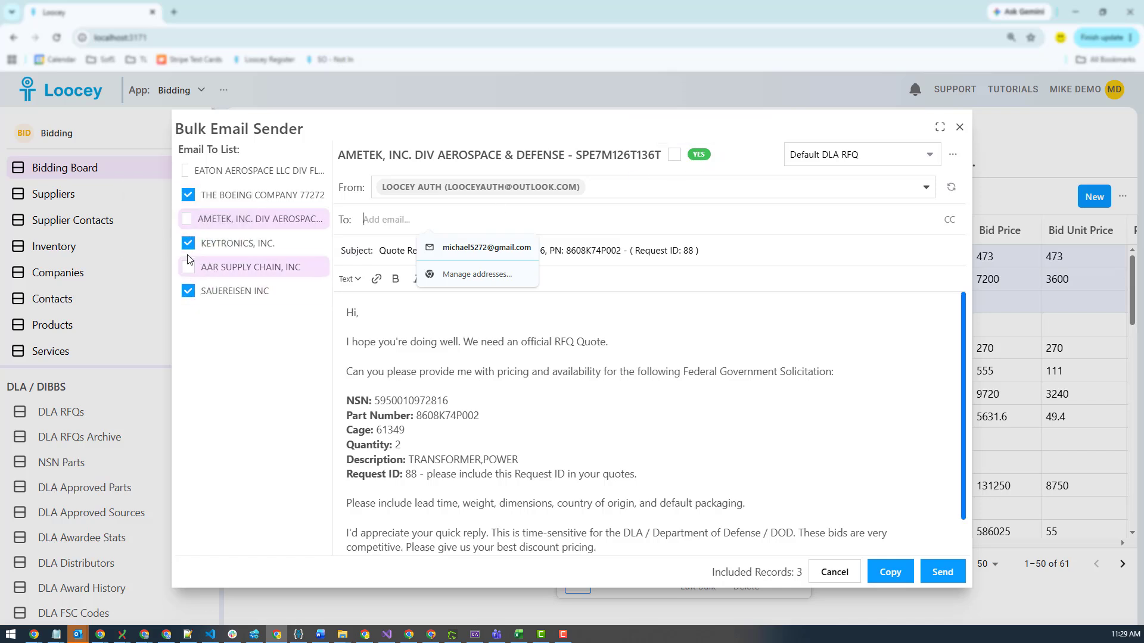
left_click(224, 246)
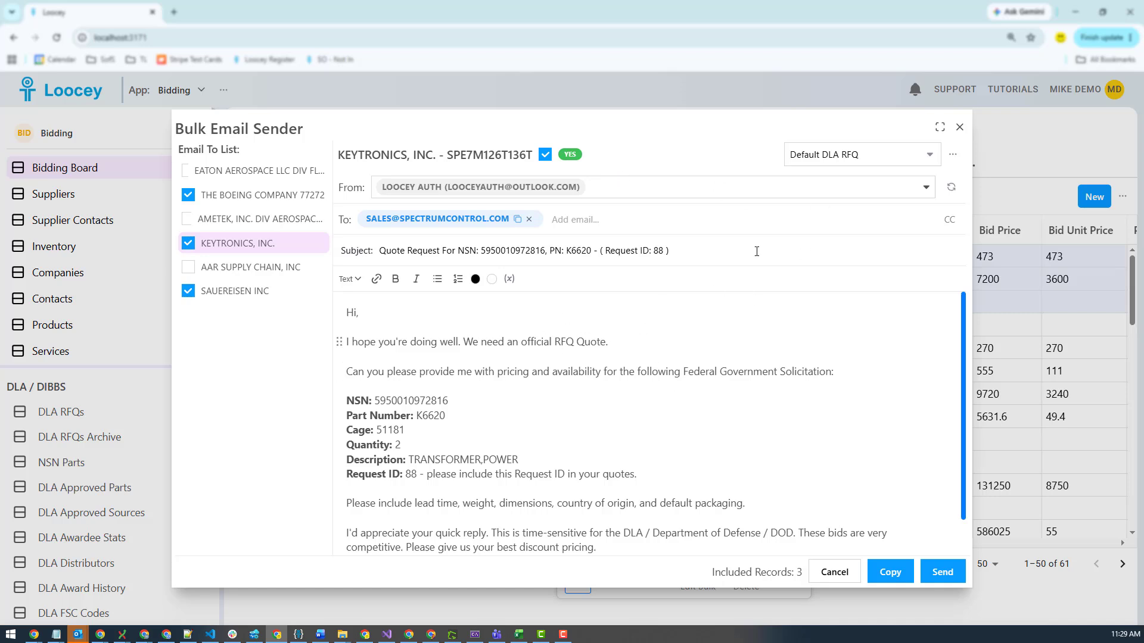
left_click(835, 159)
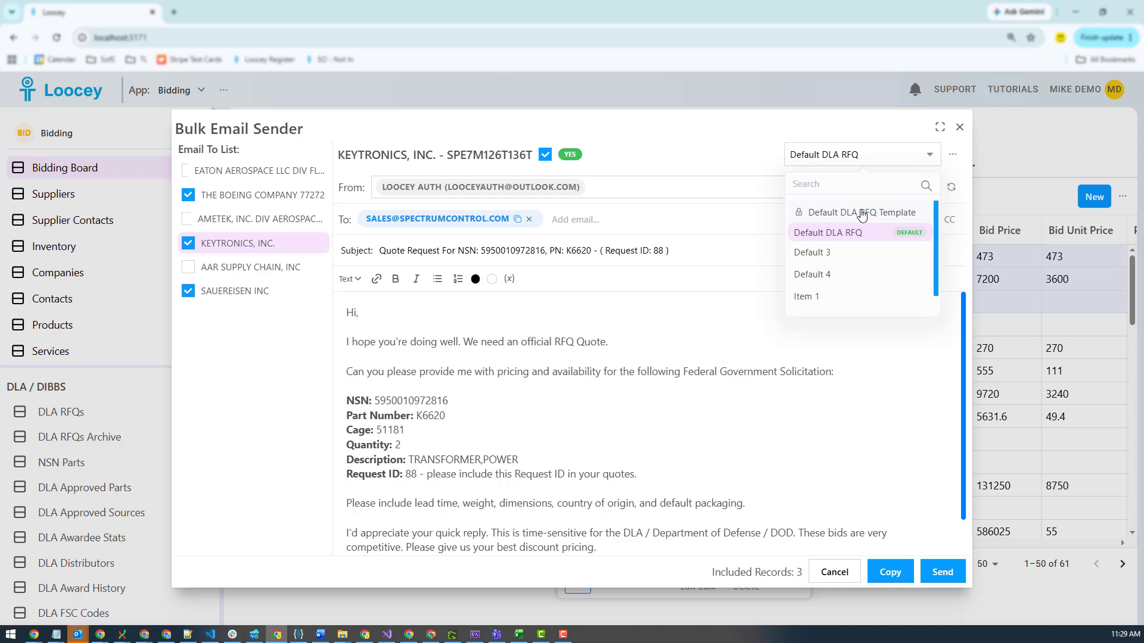
left_click(953, 154)
left_click(953, 155)
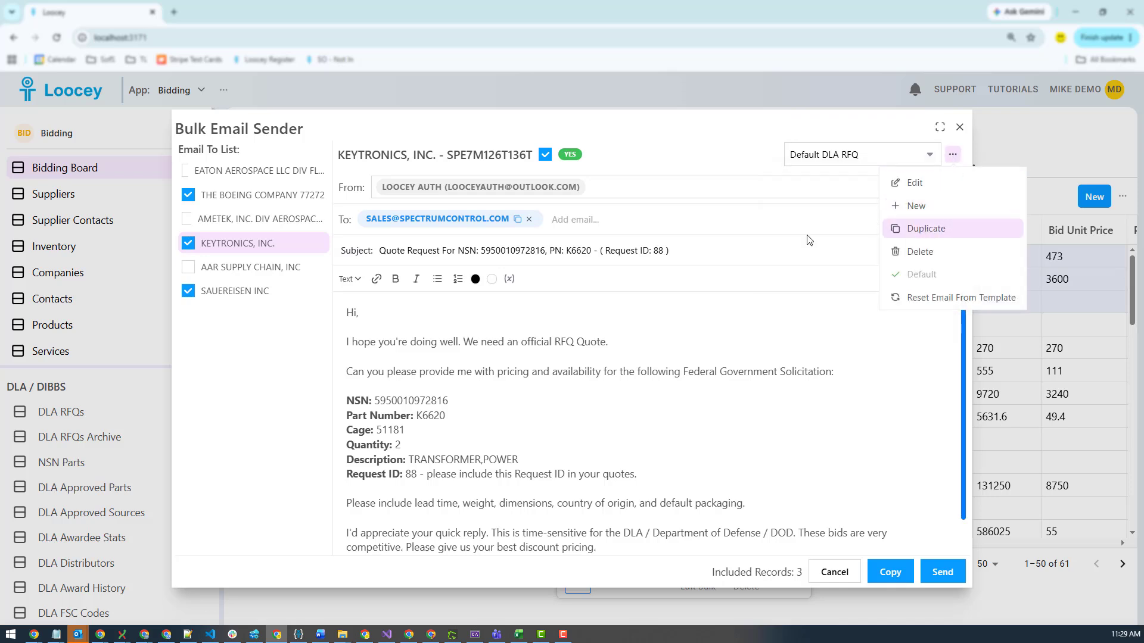
left_click(656, 147)
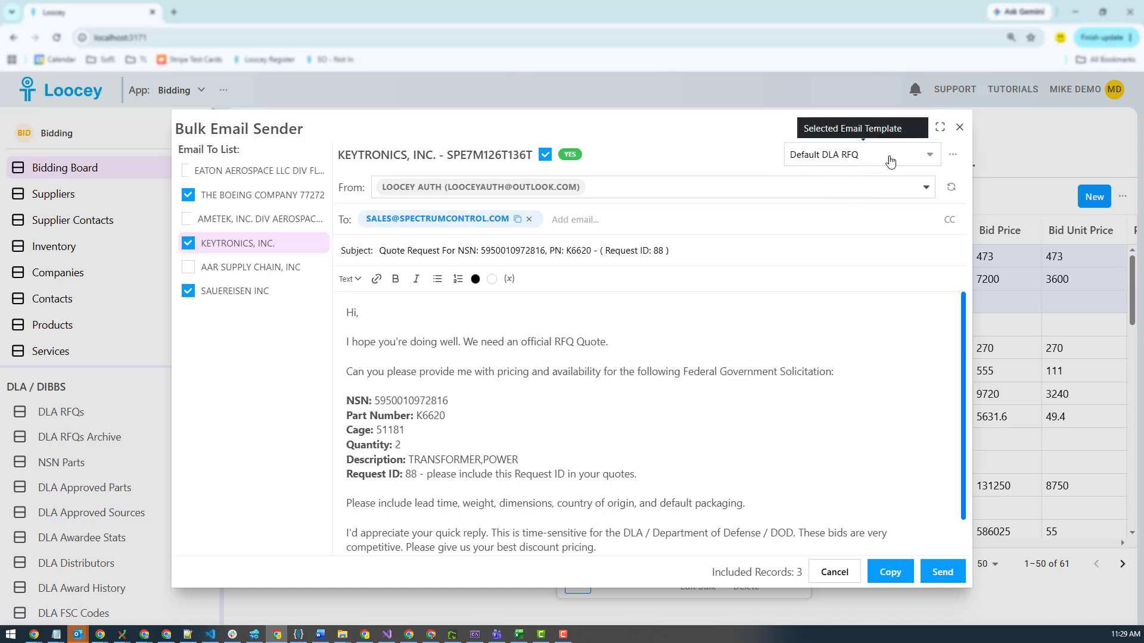
left_click(859, 159)
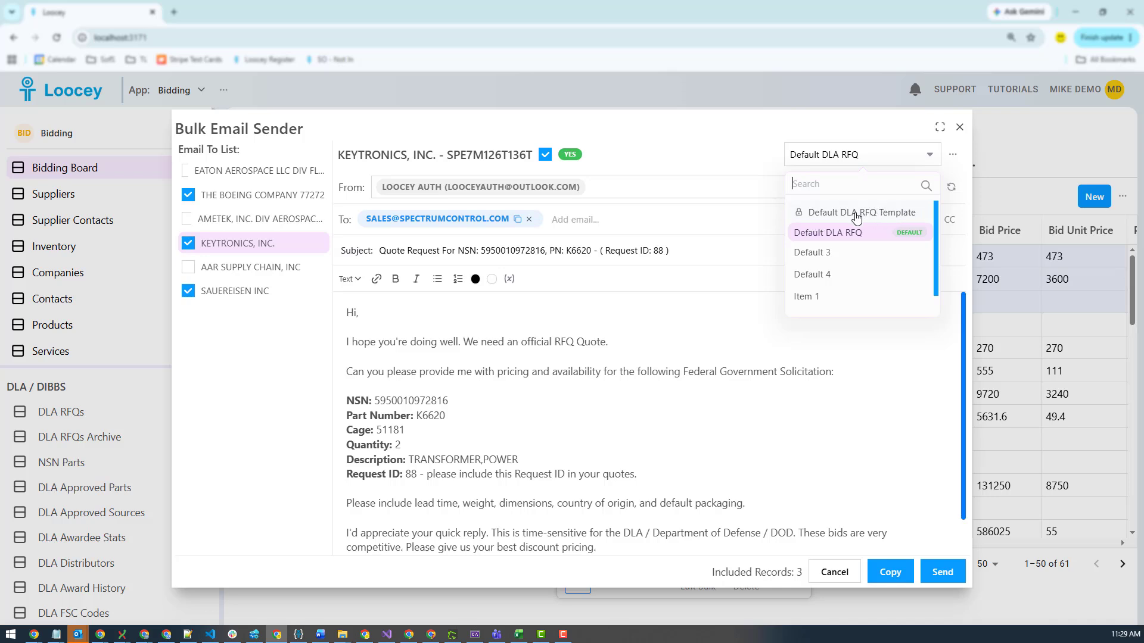
left_click(958, 164)
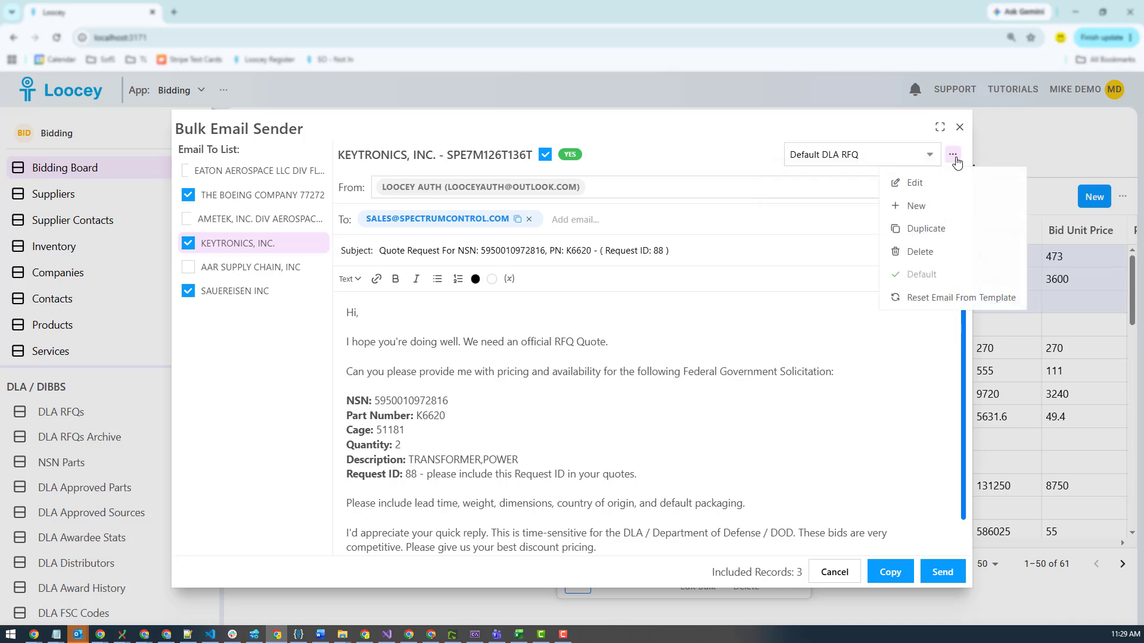
left_click(918, 202)
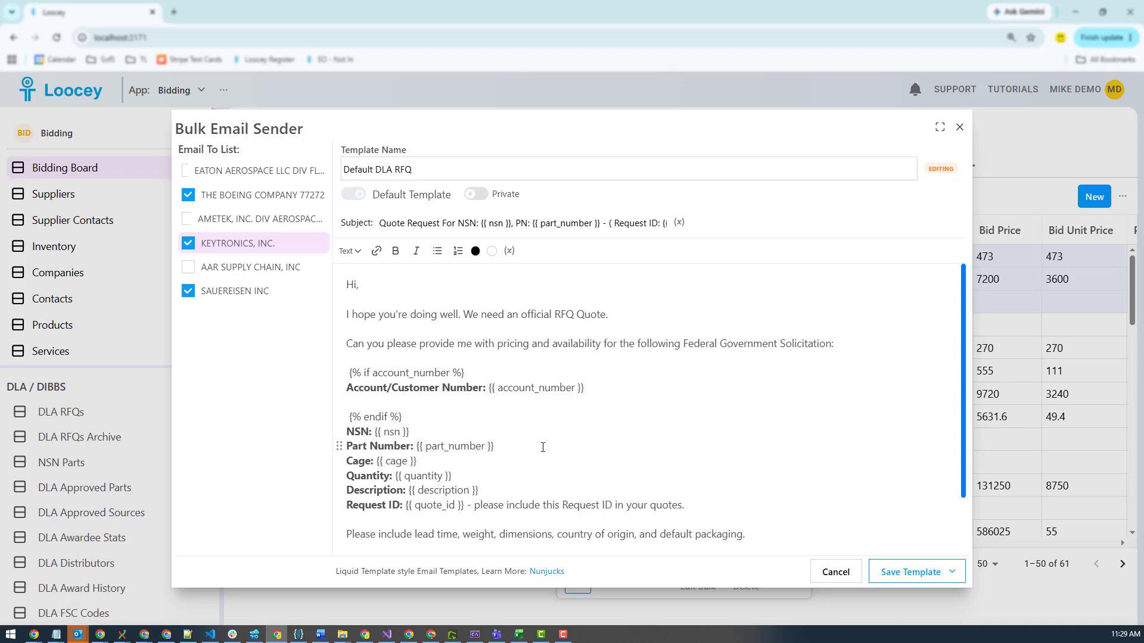
left_click_drag(543, 448, 347, 431)
left_click(510, 250)
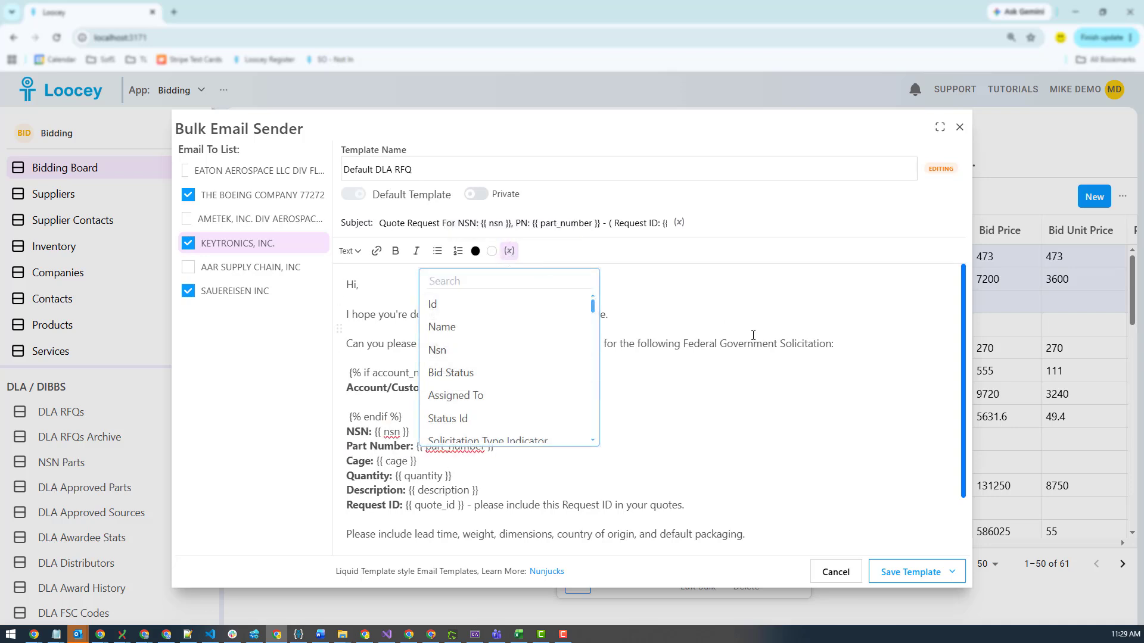
left_click(836, 574)
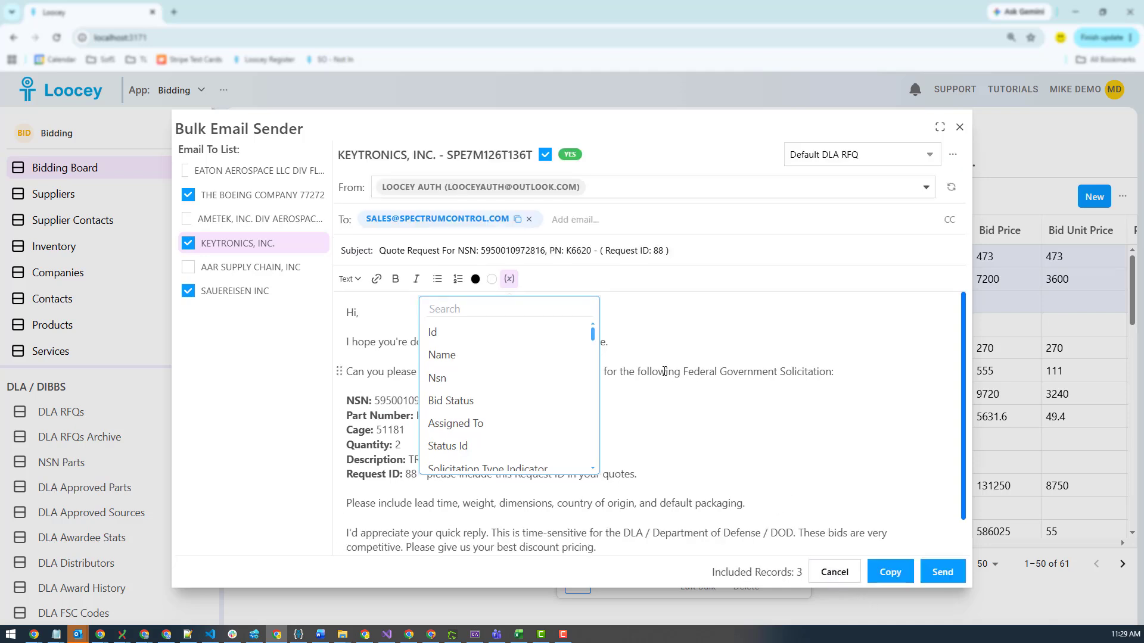
left_click(509, 279)
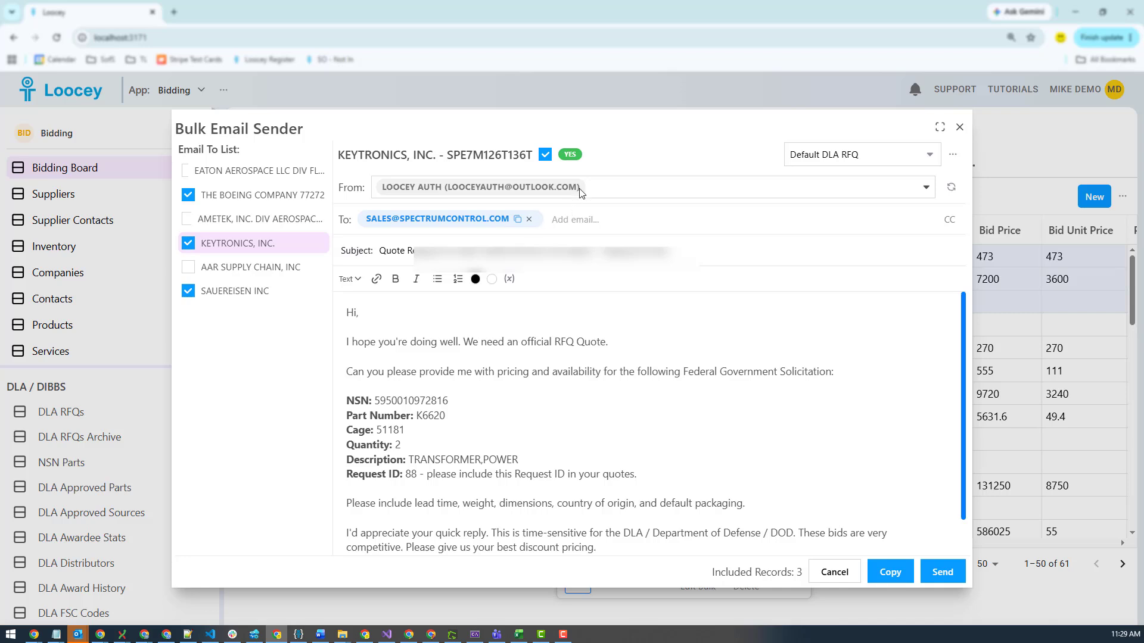
Connect a new Microsoft Outlook sender account, accept its permissions, close the confirmation window and refresh the From list
left_click(626, 193)
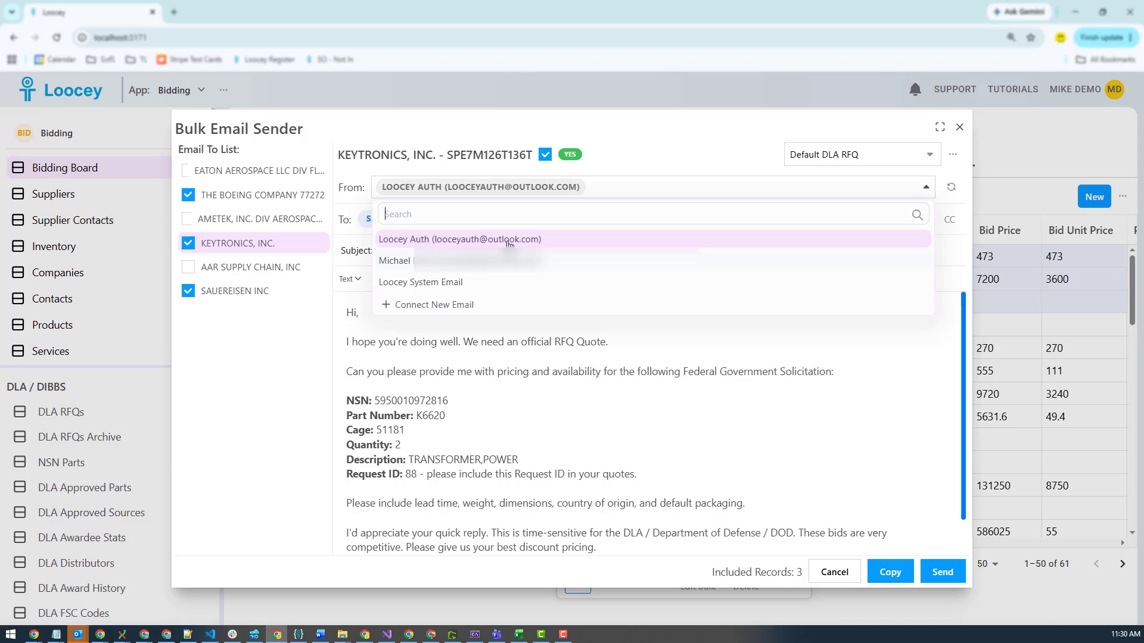
left_click(629, 130)
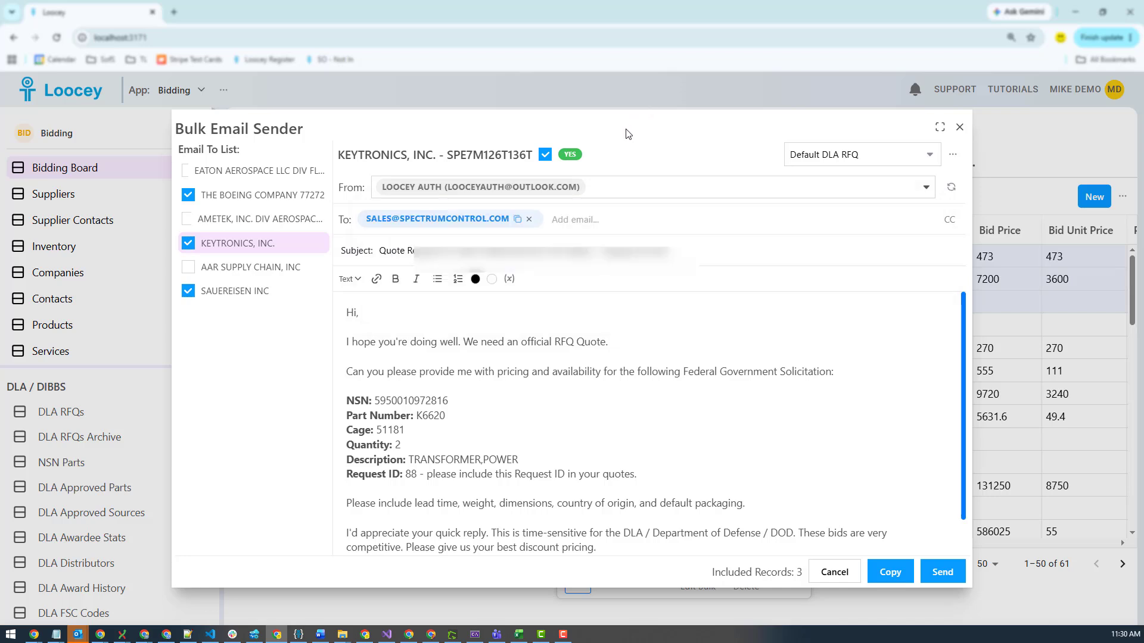
left_click(604, 194)
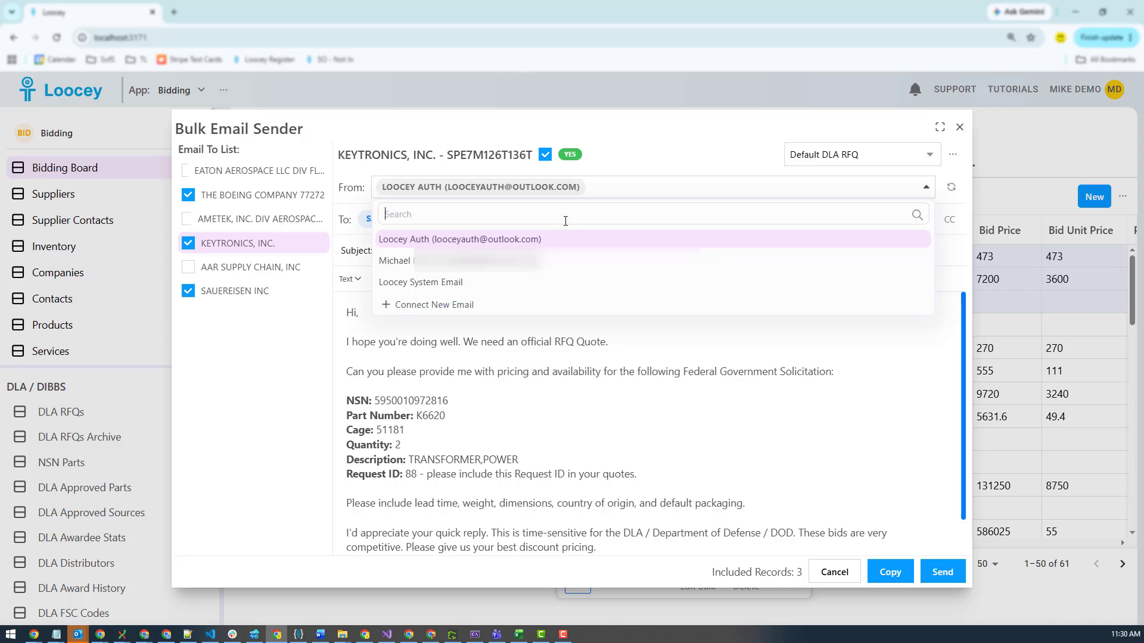
left_click(437, 306)
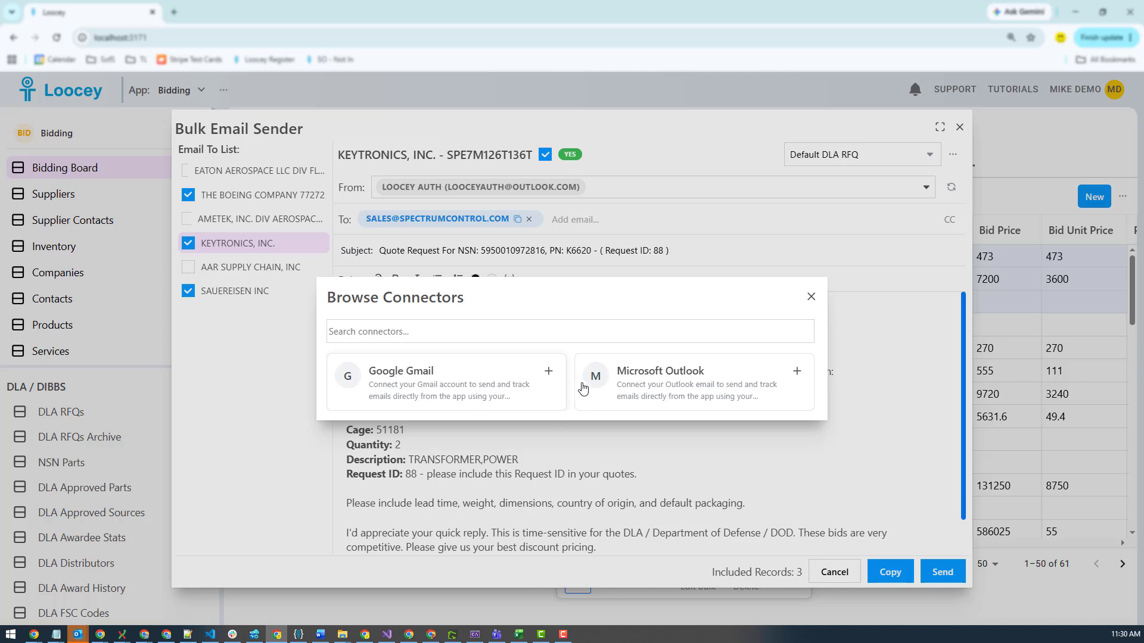
left_click(671, 391)
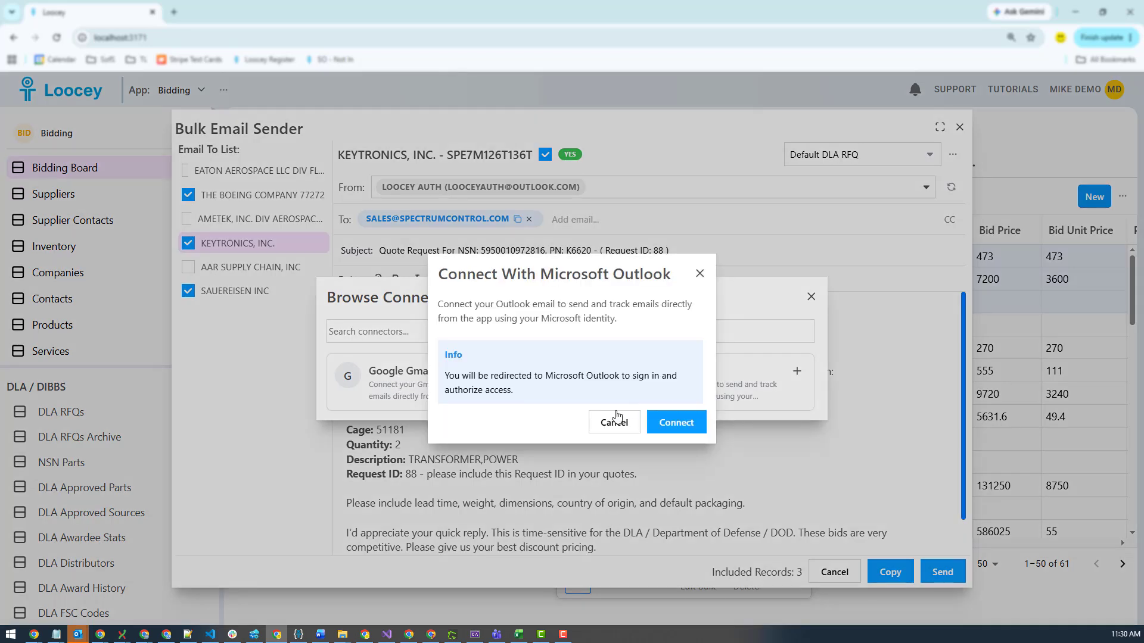
left_click(673, 429)
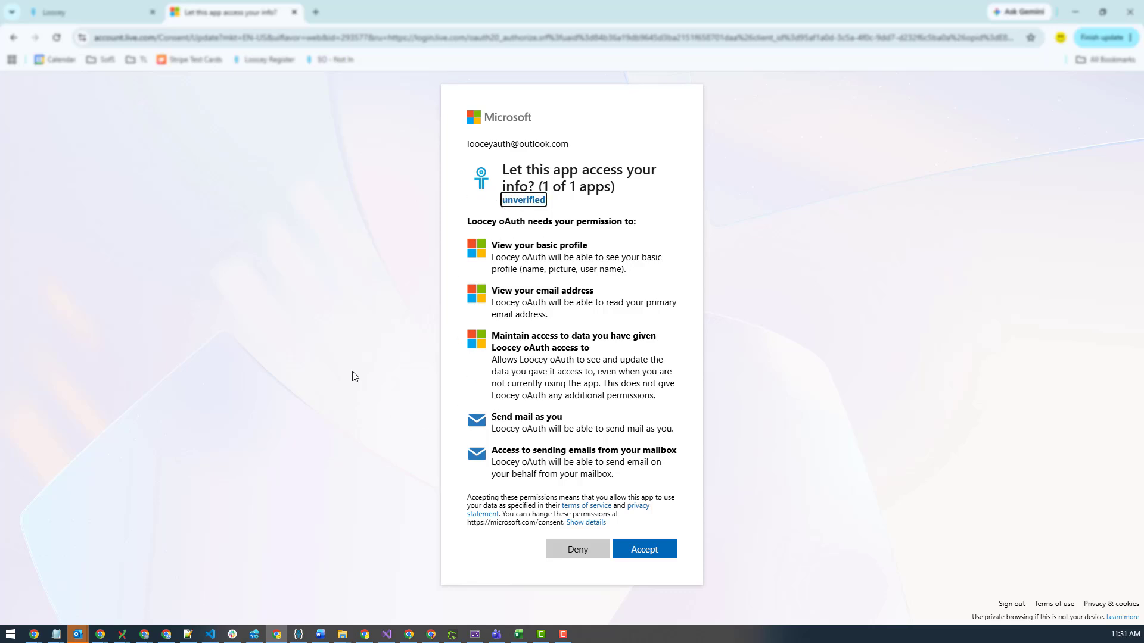
left_click(649, 556)
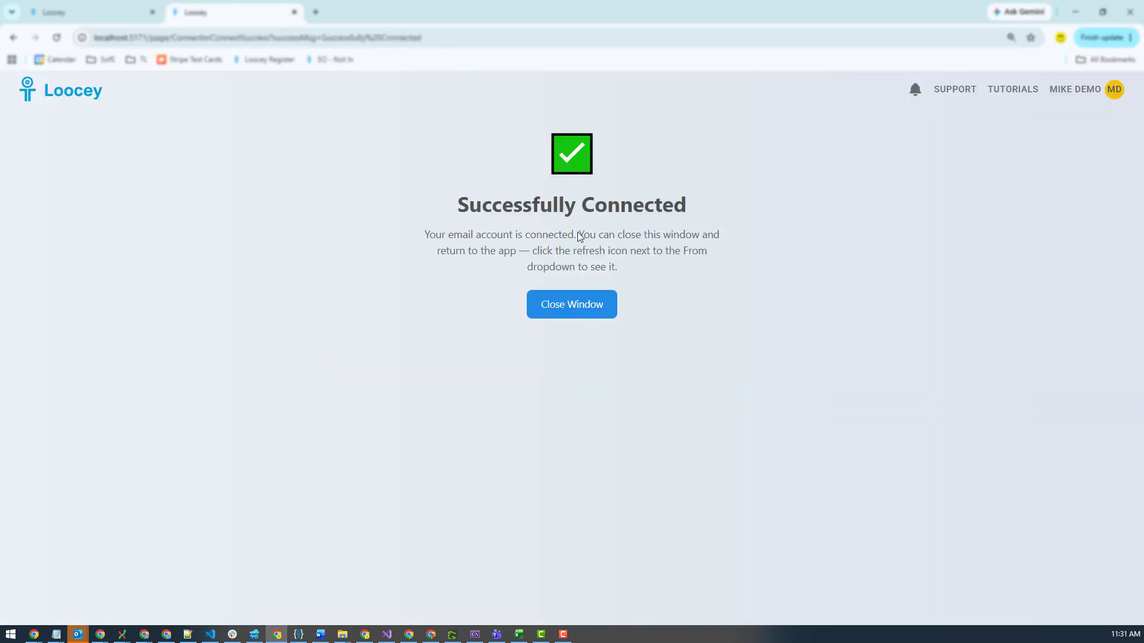
left_click(575, 316)
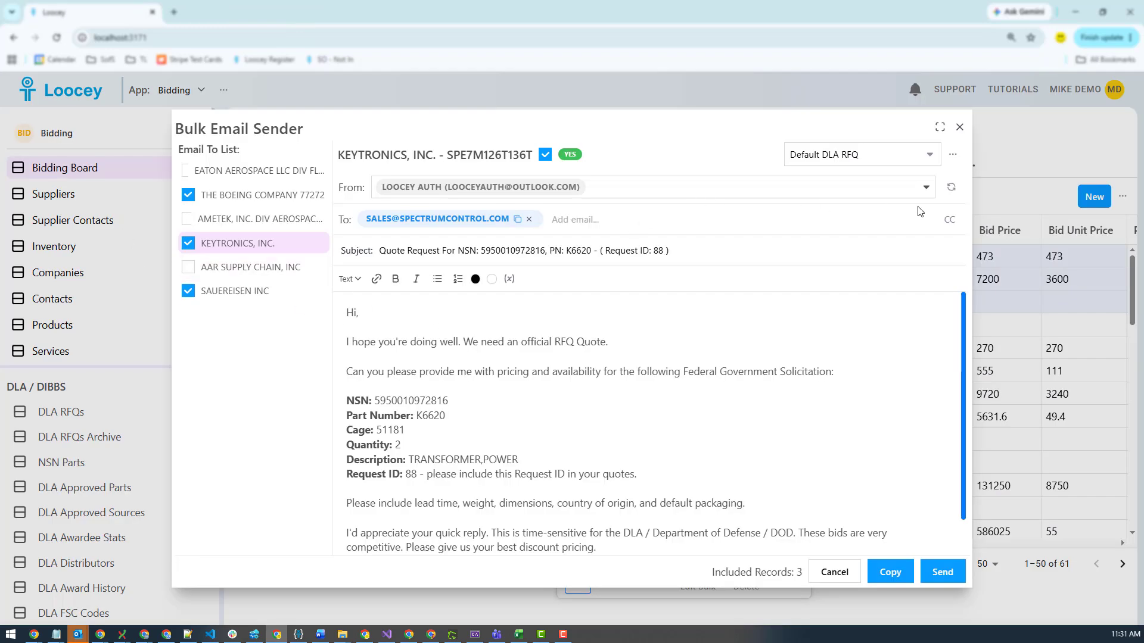
left_click(951, 187)
left_click(849, 189)
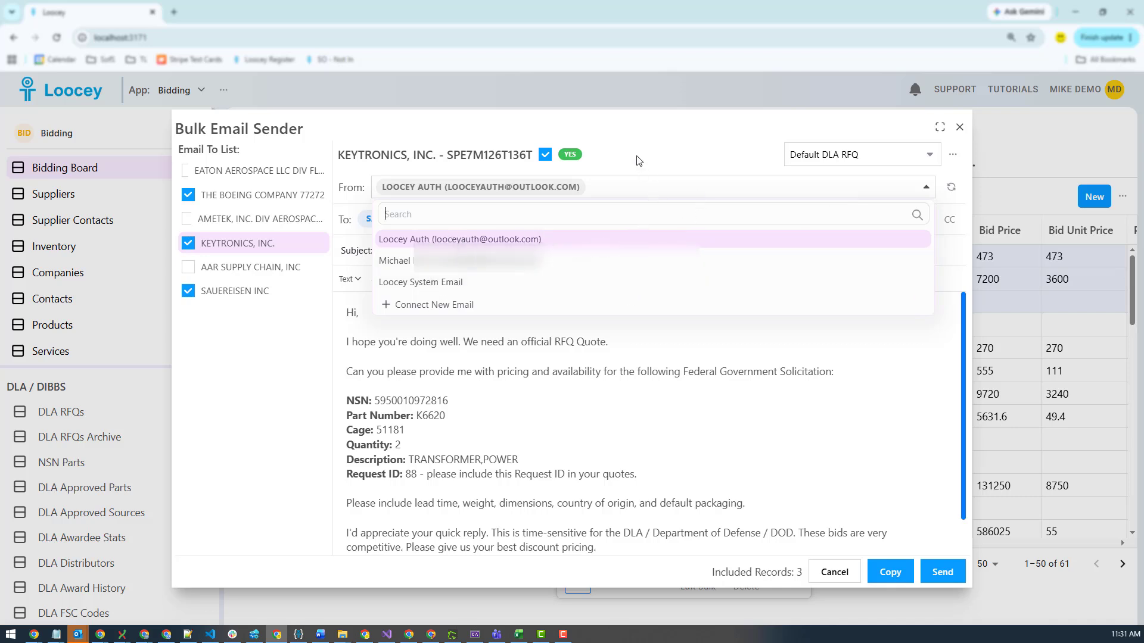
left_click(620, 138)
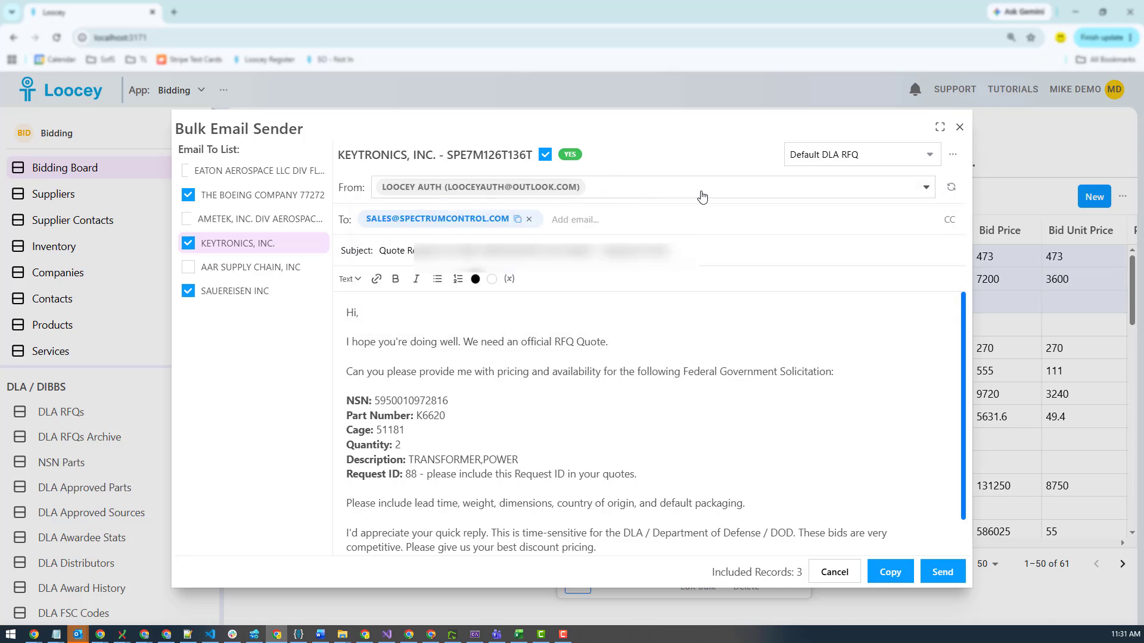
Add an extra recipient e-mail address to the Keytronics draft, remove it again, and show then hide the Cc field
left_click(600, 221)
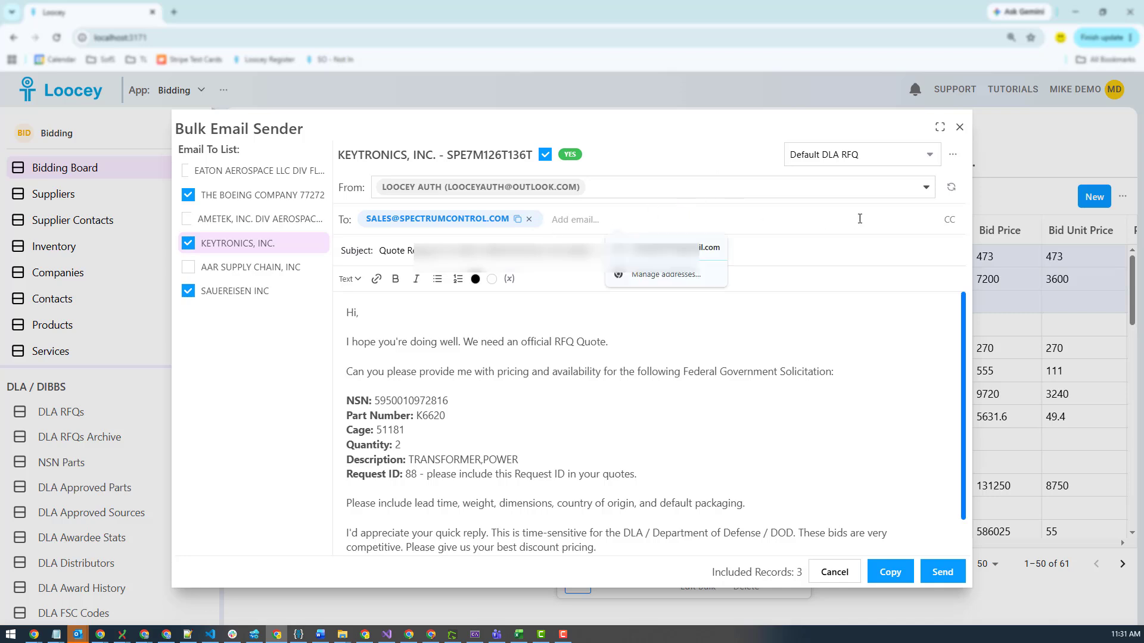
left_click(630, 218)
left_click(629, 219)
type("sss")
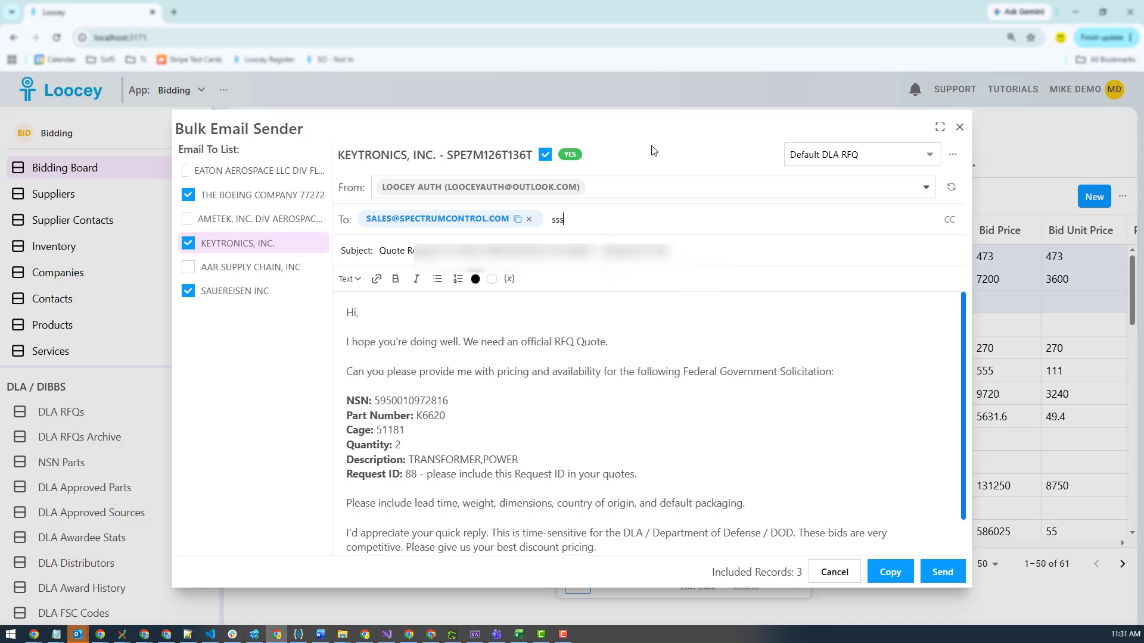
type("@ggg.com")
key("Return")
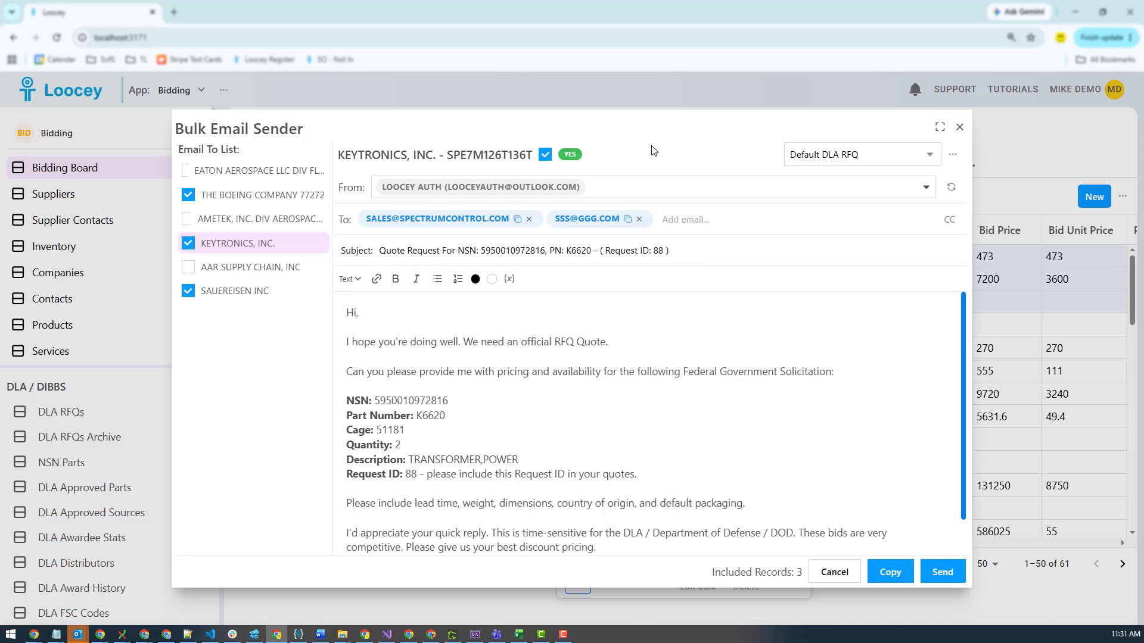
left_click(639, 219)
left_click(949, 220)
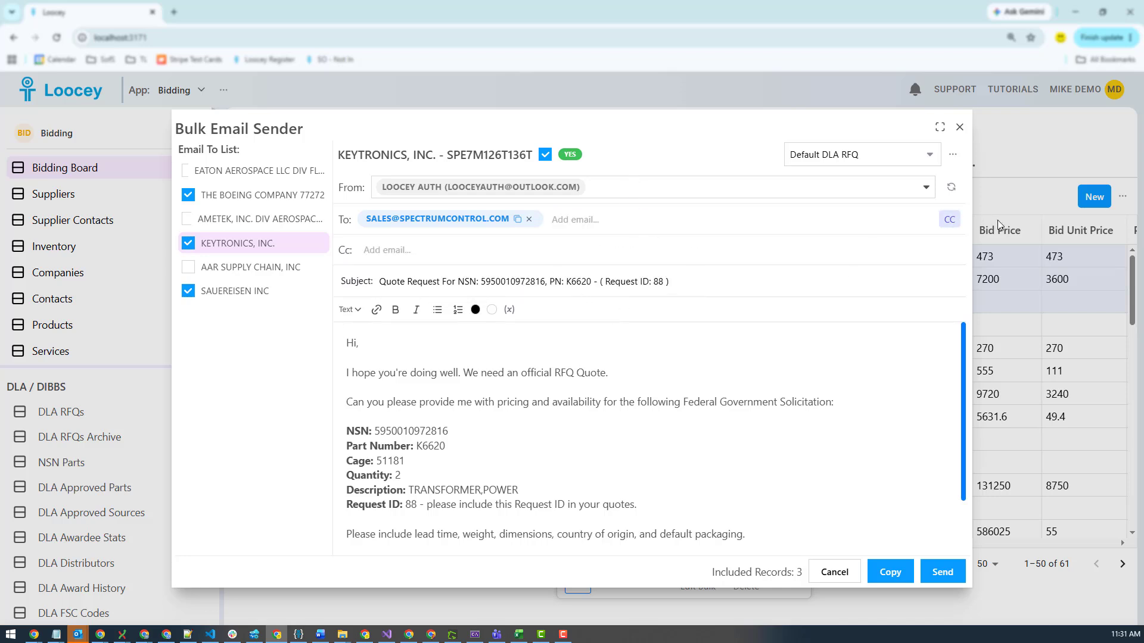
left_click(951, 224)
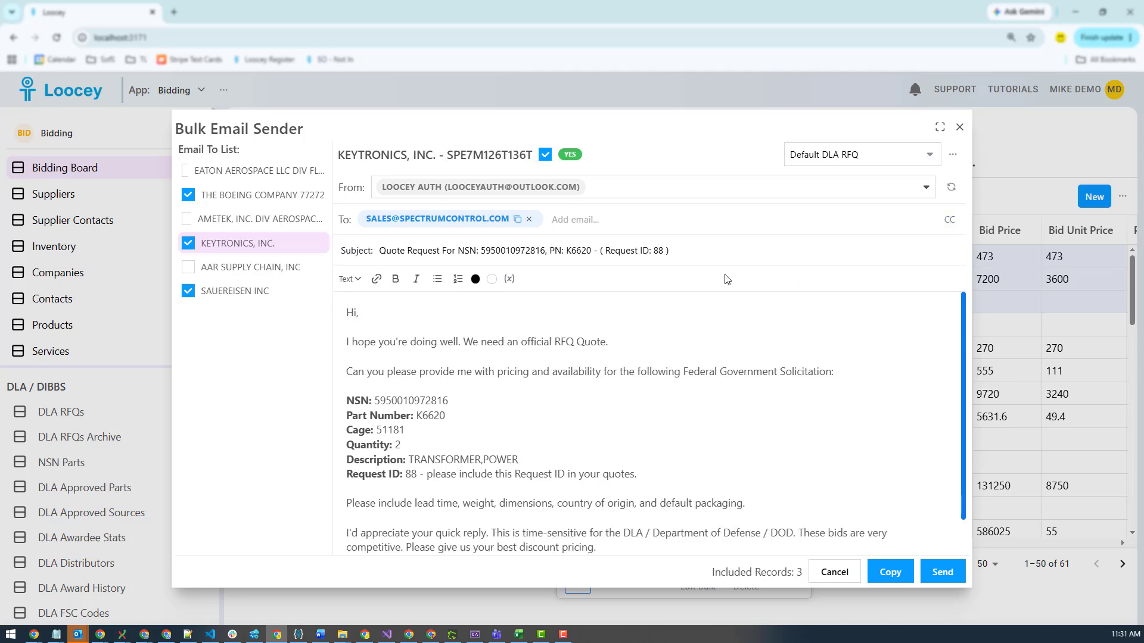
Append 22 to the Keytronics email subject and switch between the SAUEREISEN INC and Keytronics drafts
left_click_drag(670, 250, 419, 253)
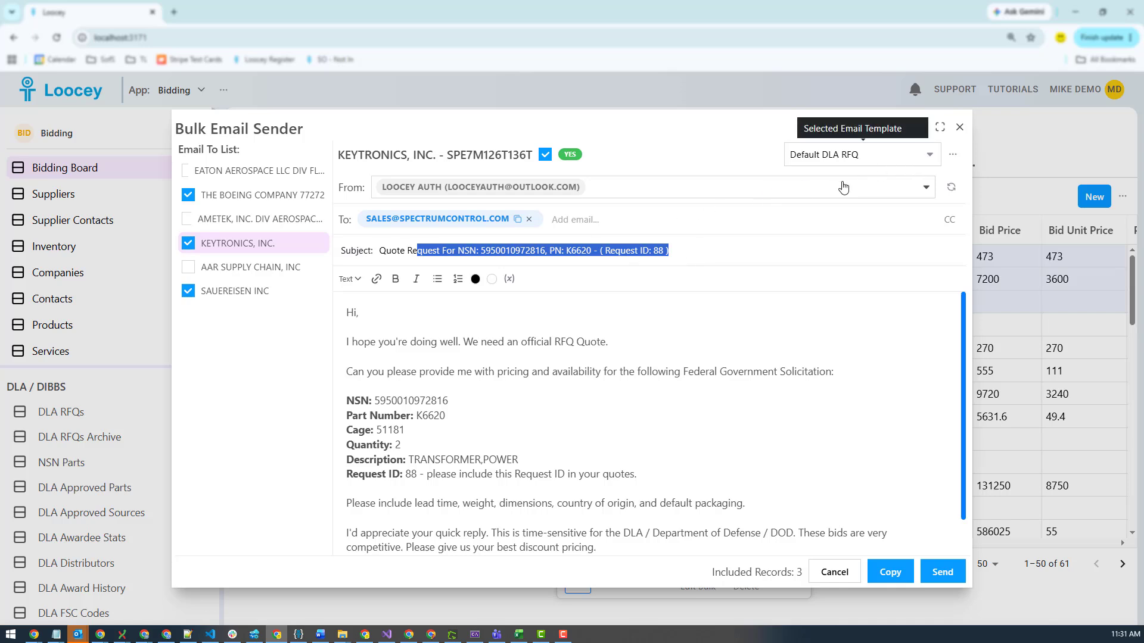
left_click(235, 290)
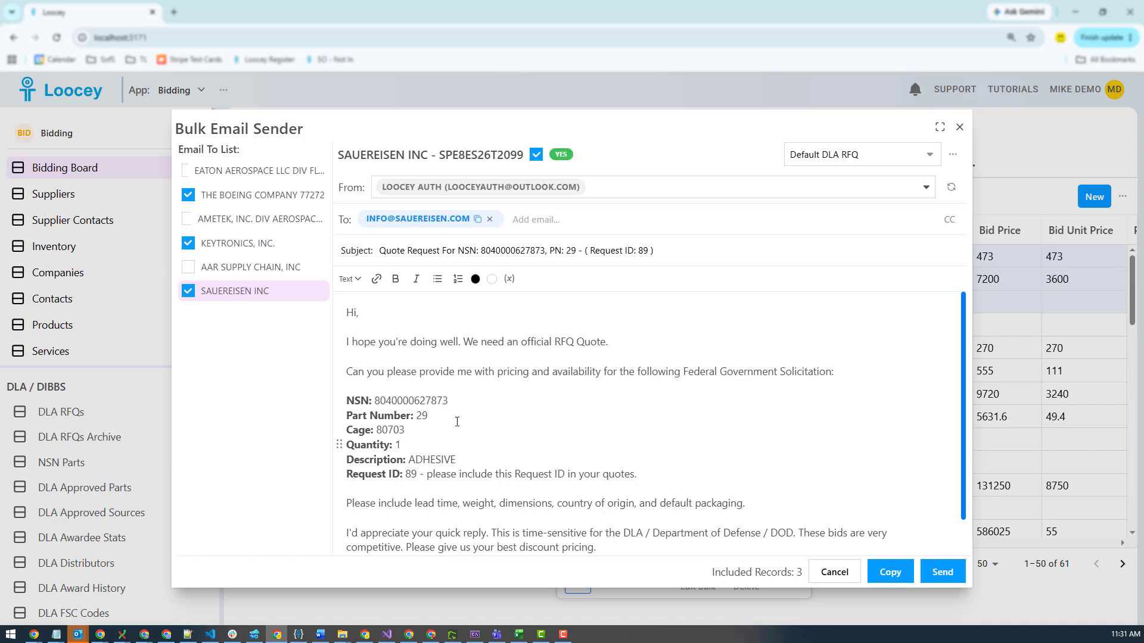
left_click(241, 246)
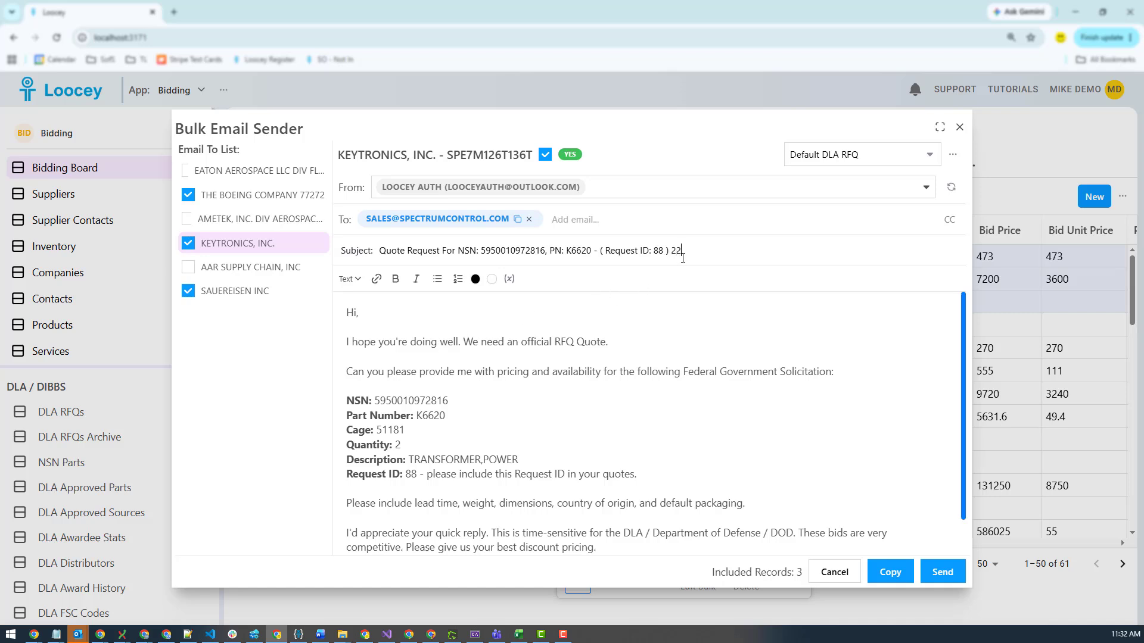
left_click(241, 290)
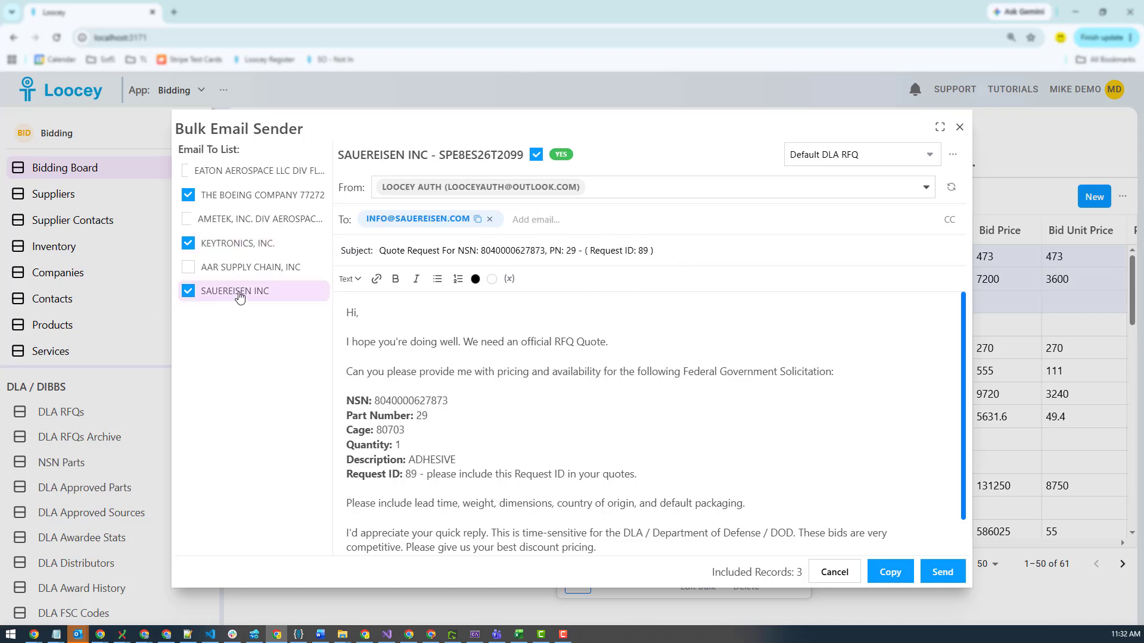
Switch to the Keytronics draft and review the available sender accounts in the From list
left_click(241, 249)
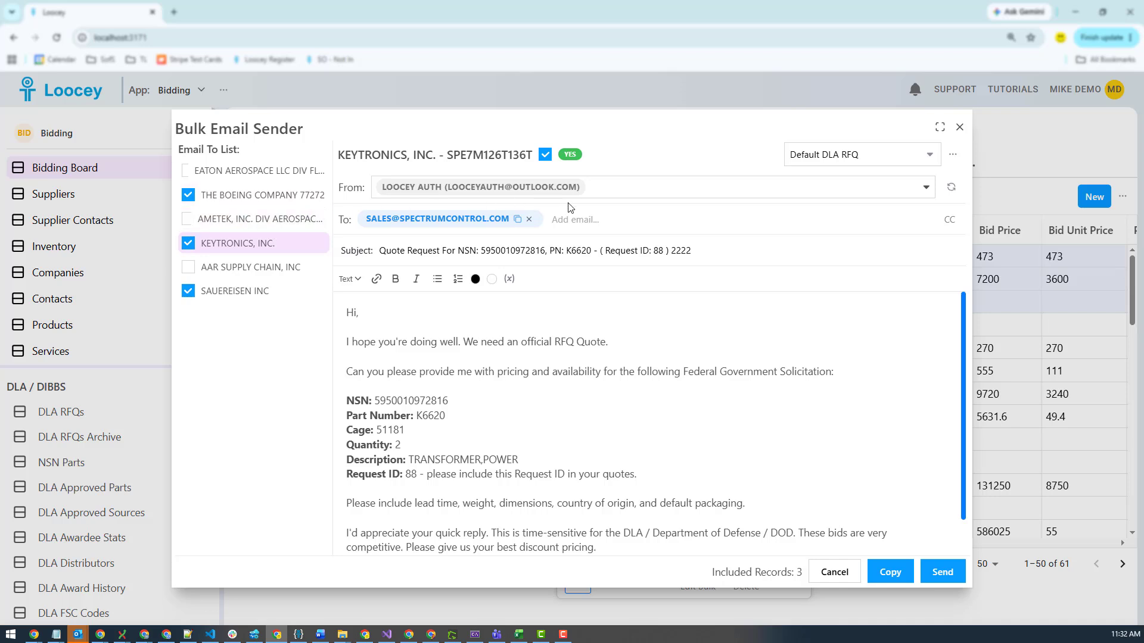
left_click(609, 198)
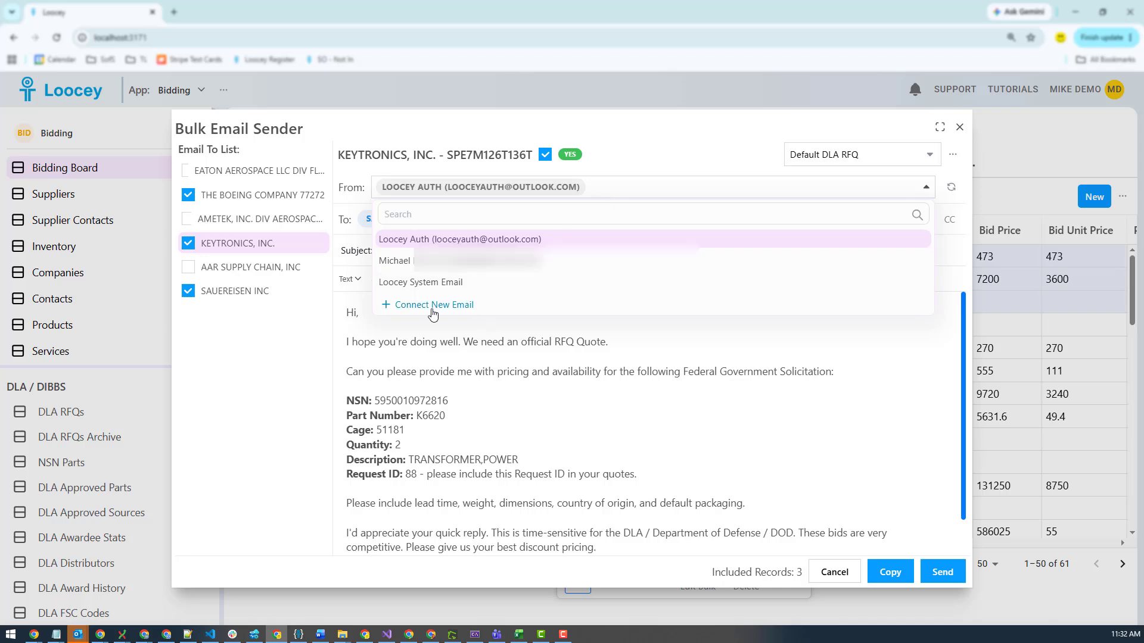
left_click(569, 390)
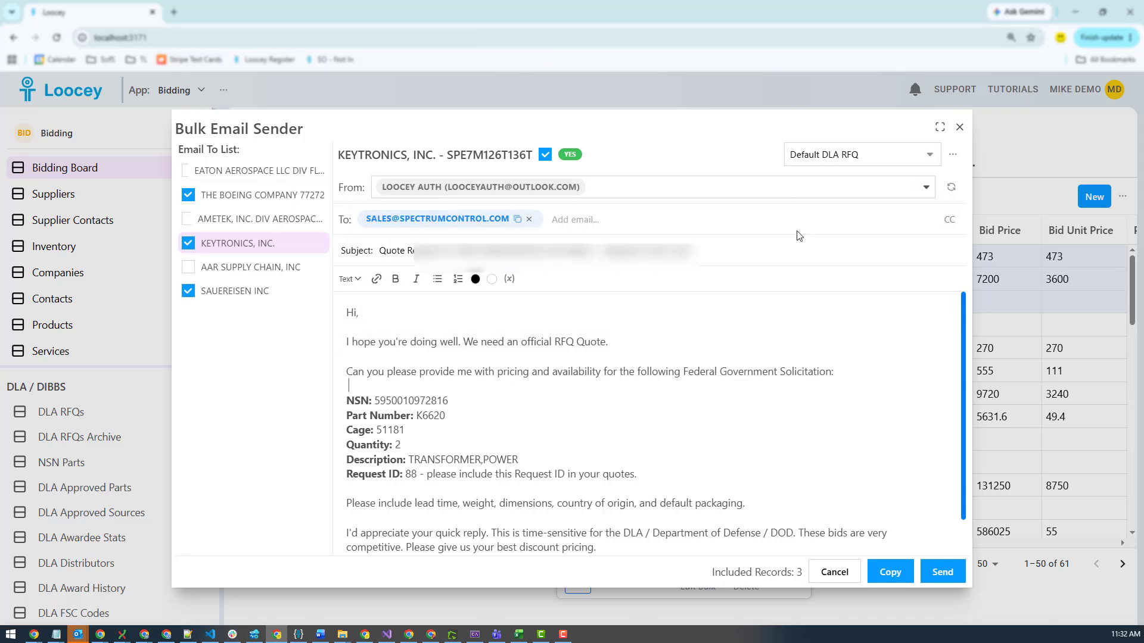
Close the Bulk Email Sender and open the company connectors in the Admin Panel
left_click(959, 127)
left_click(1066, 98)
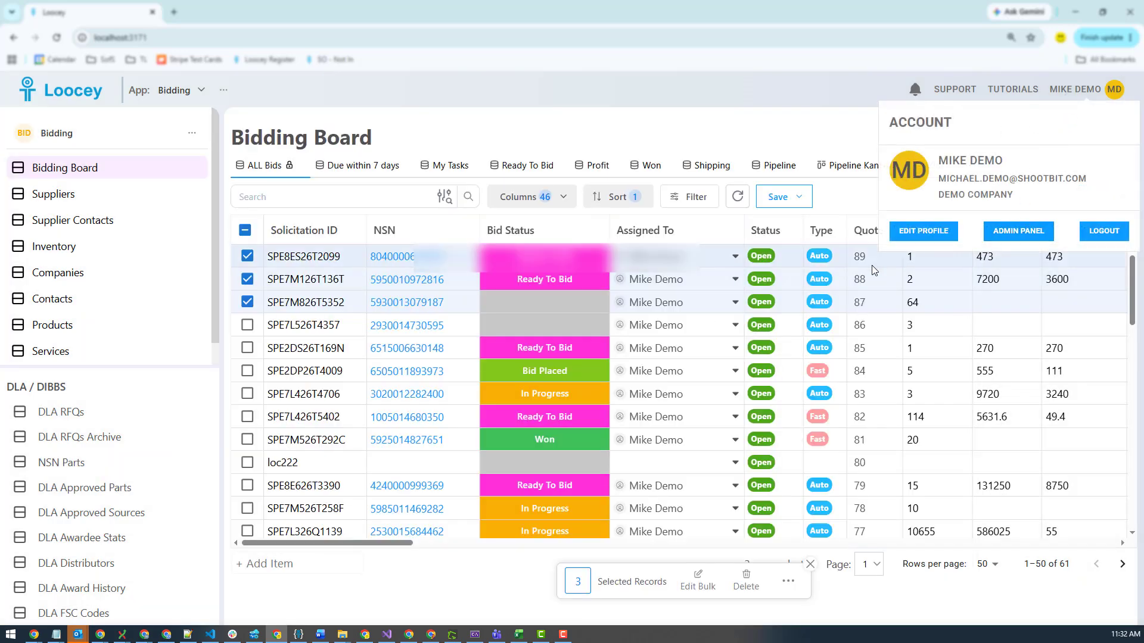
left_click(1018, 231)
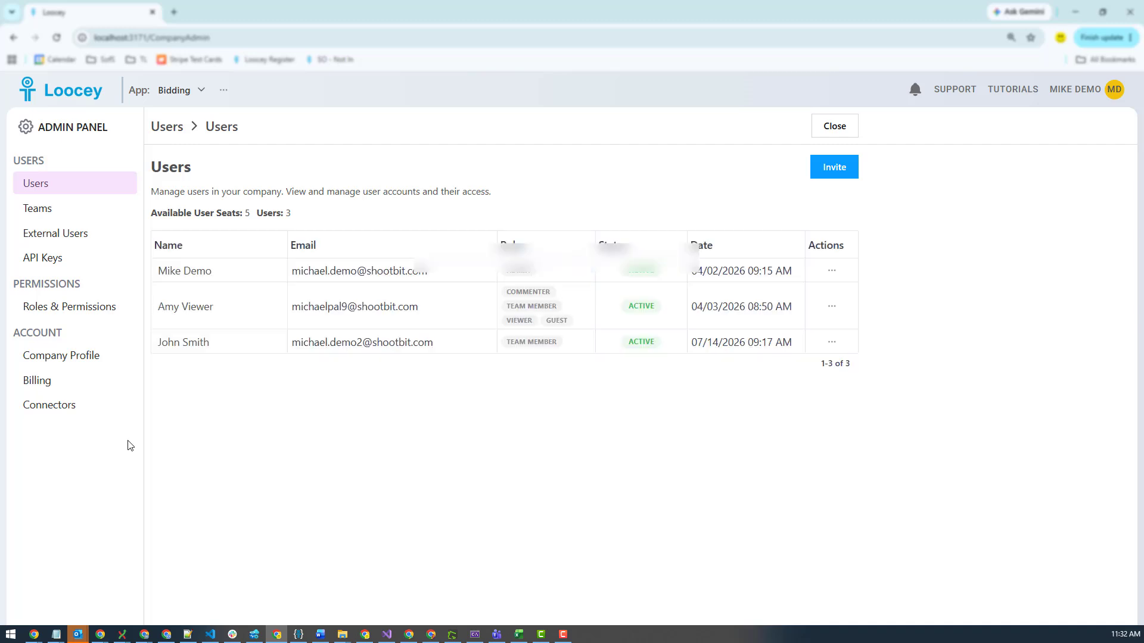
left_click(43, 409)
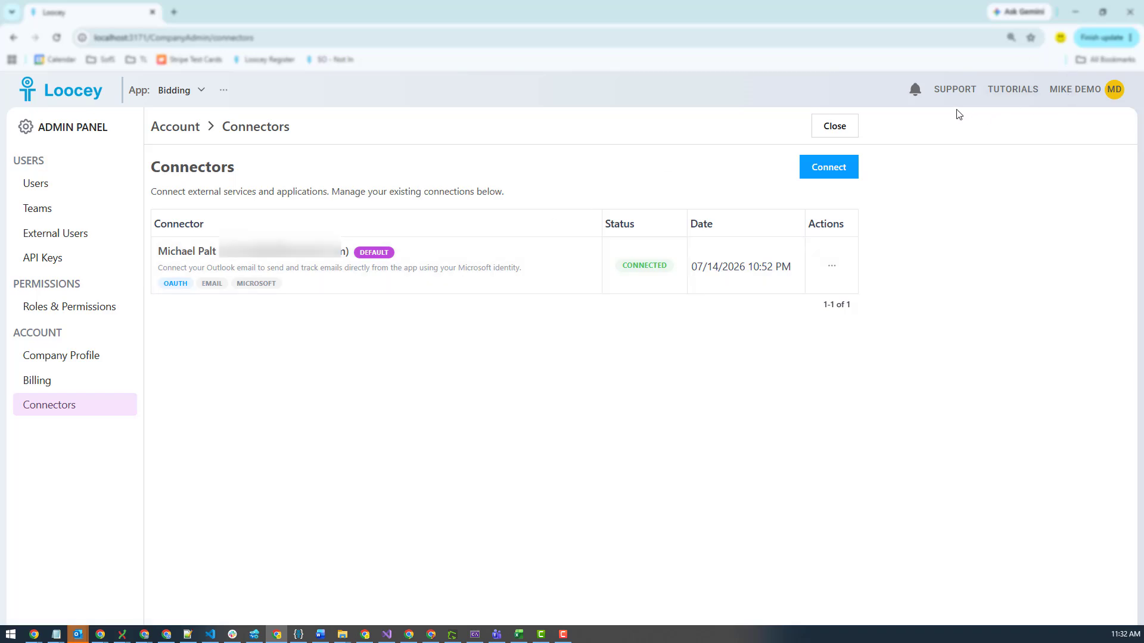
Open the personal profile's connectors and browse the available connectors, then close the browser
left_click(1068, 95)
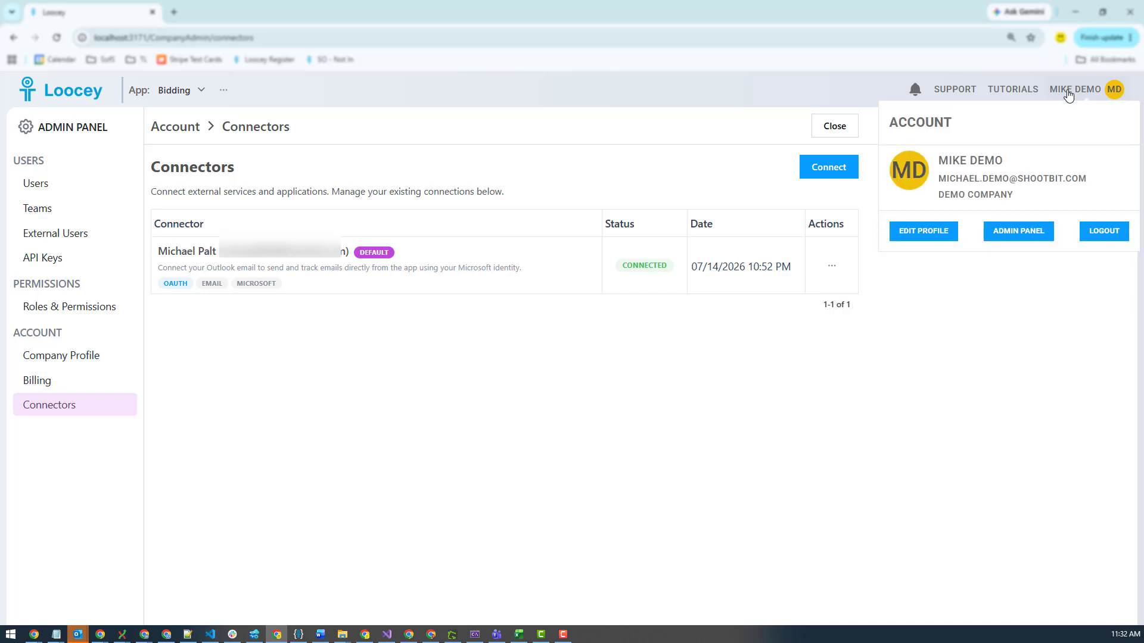
left_click(917, 236)
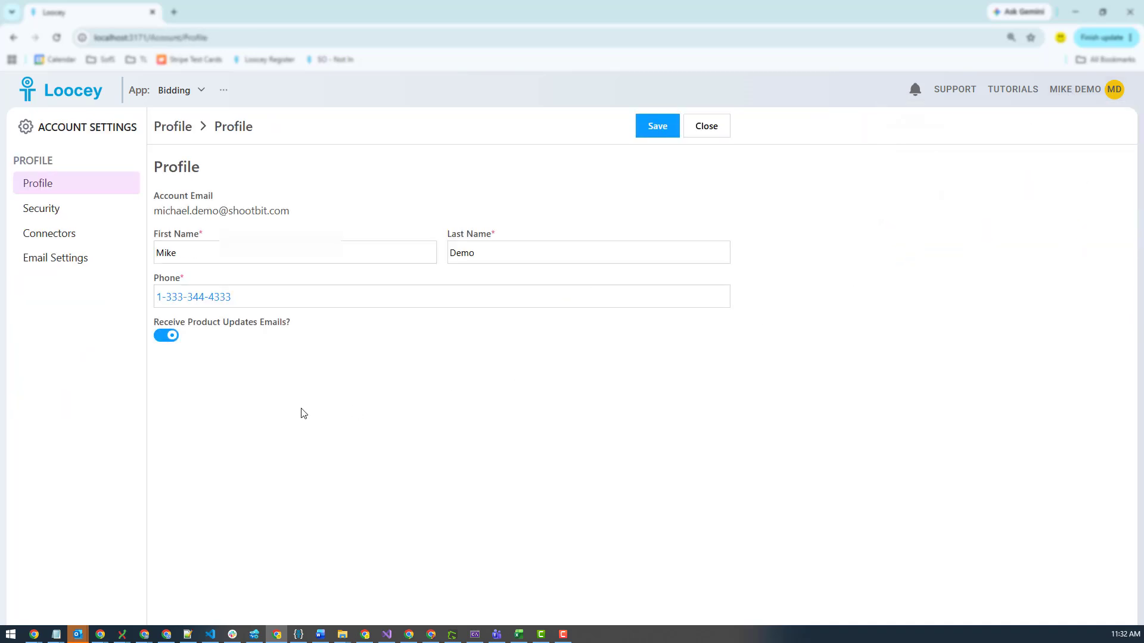
left_click(62, 246)
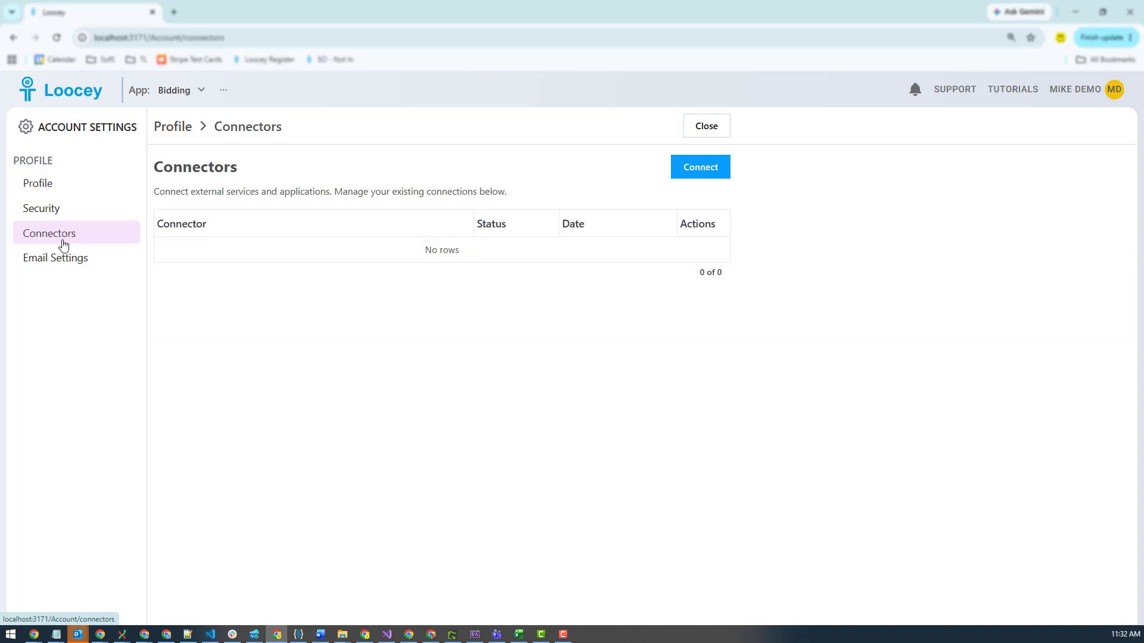
left_click(714, 176)
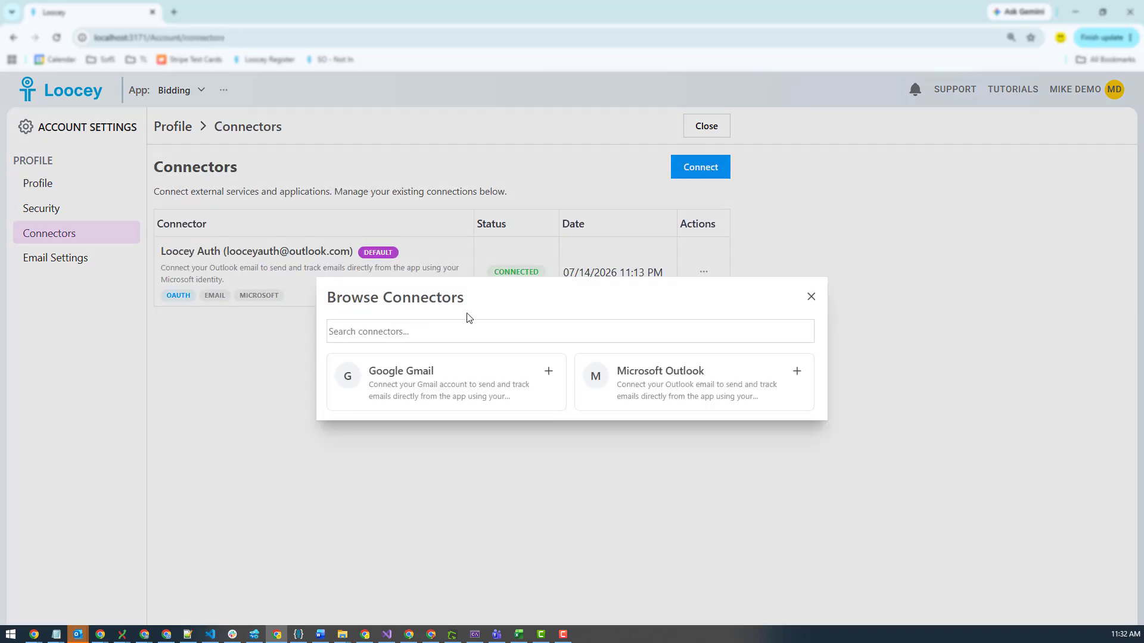
left_click(811, 301)
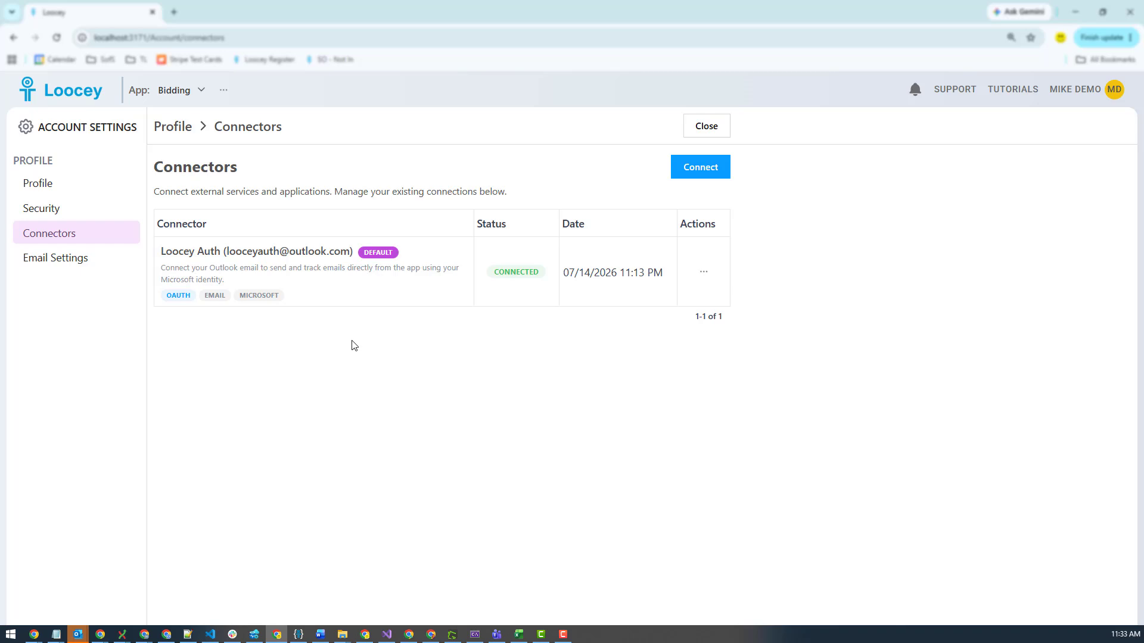
Review the personal Email Settings, including the From Name and email signature, and close the settings
left_click(47, 267)
left_click_drag(345, 411, 103, 393)
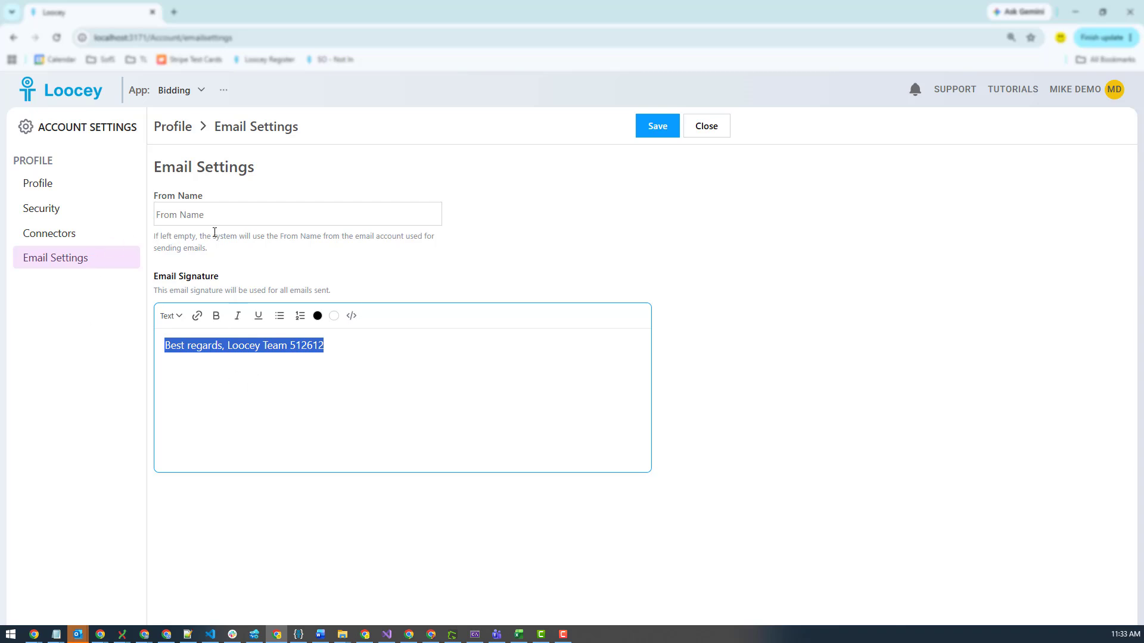
mouse_move(206, 223)
left_click(707, 128)
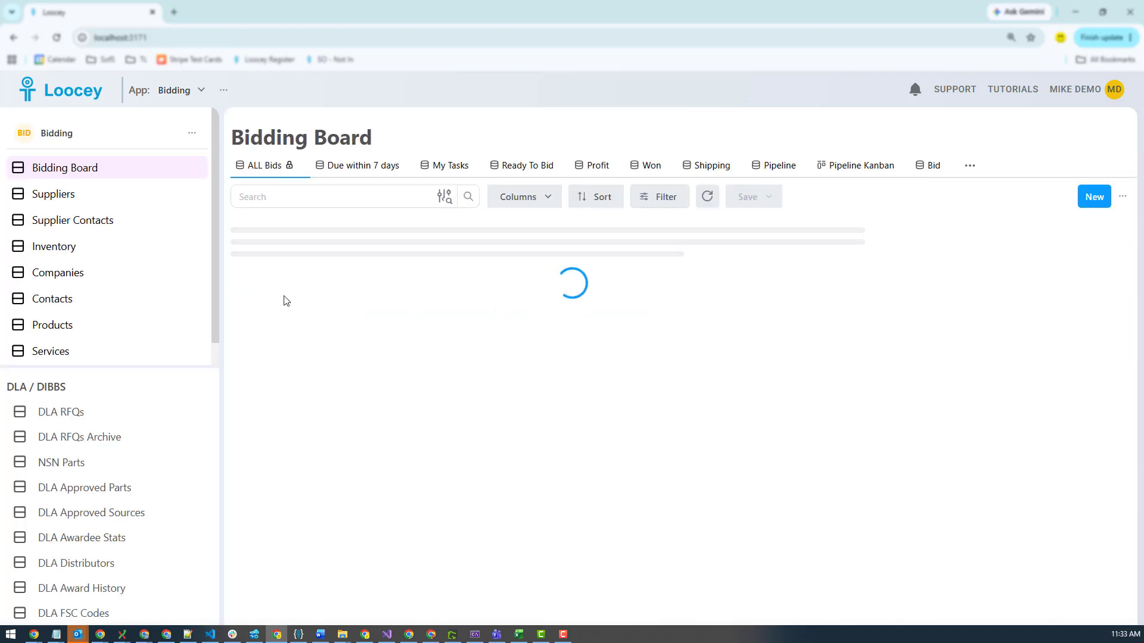
Select the first two bids on the Bidding Board and open them in the Bulk Email Sender
left_click(248, 256)
left_click(247, 279)
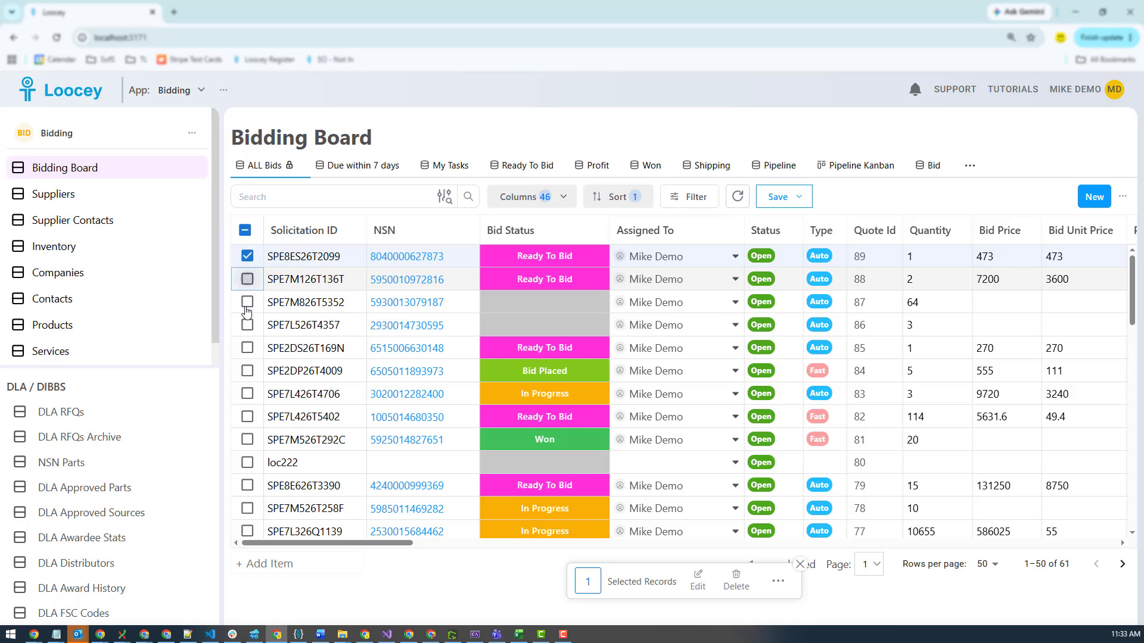
left_click(788, 584)
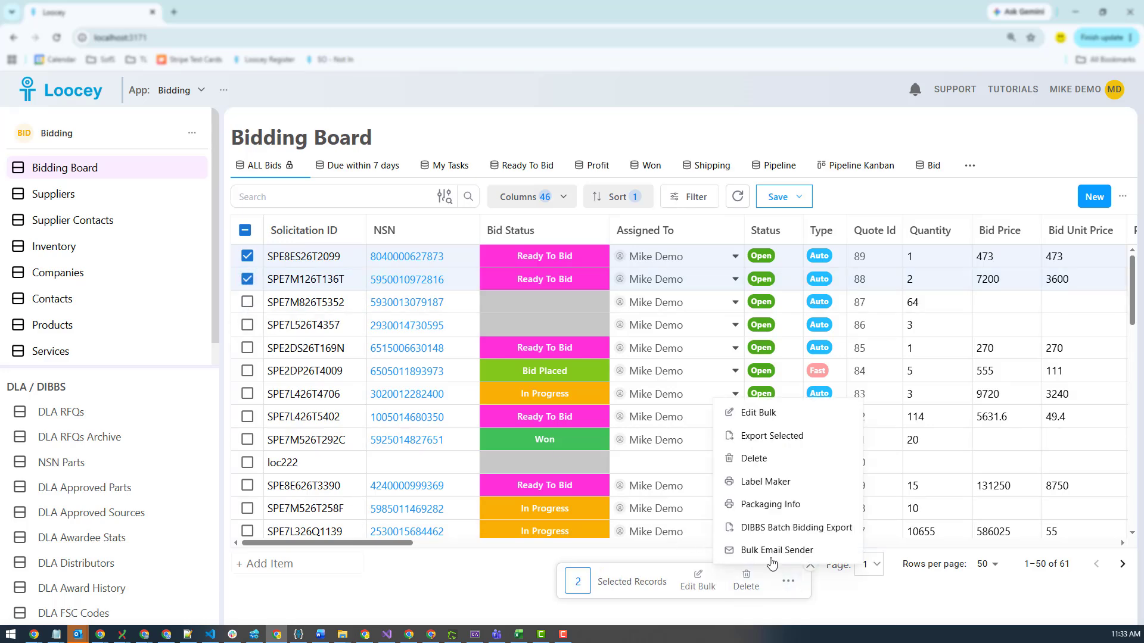
left_click(752, 550)
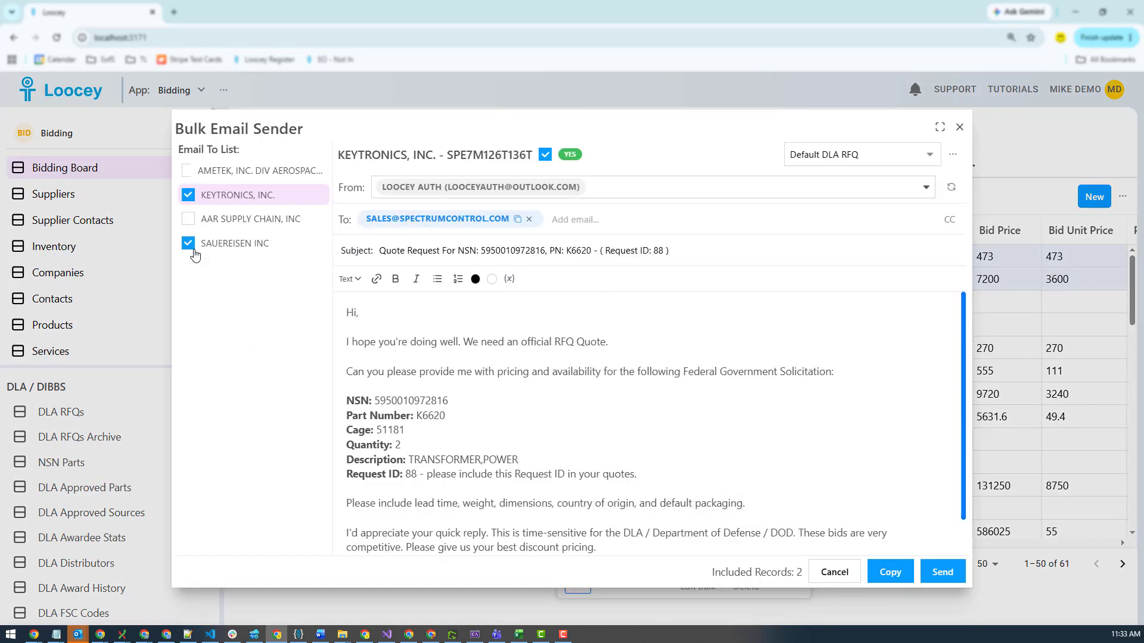
Exclude Keytronics from the send list so only the SAUEREISEN INC draft remains included
left_click(188, 196)
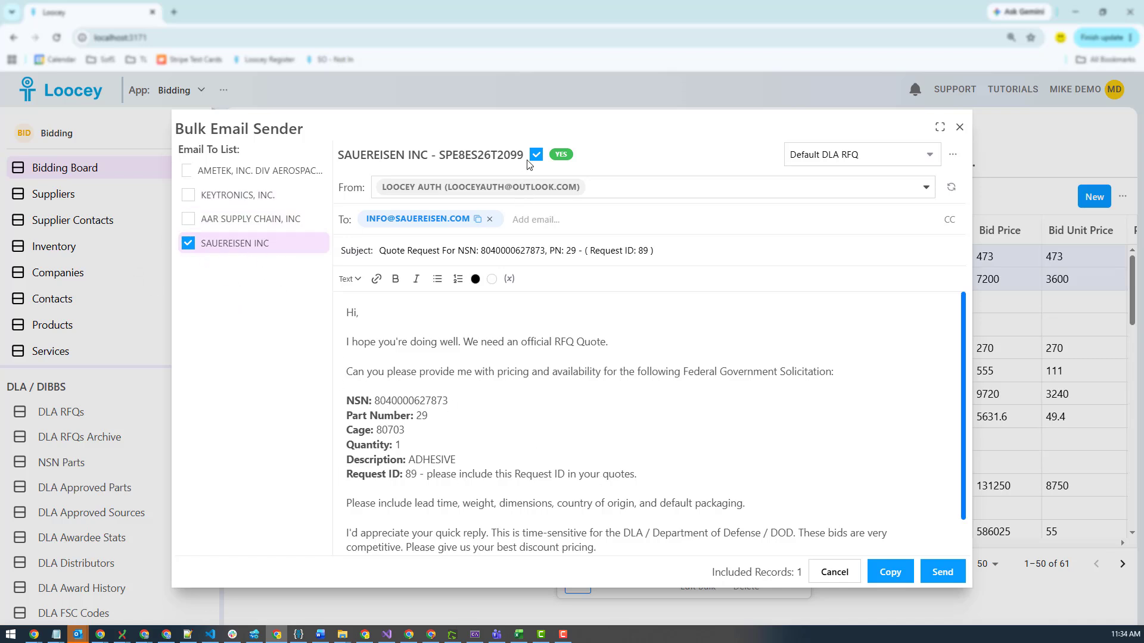
left_click(628, 196)
left_click(639, 156)
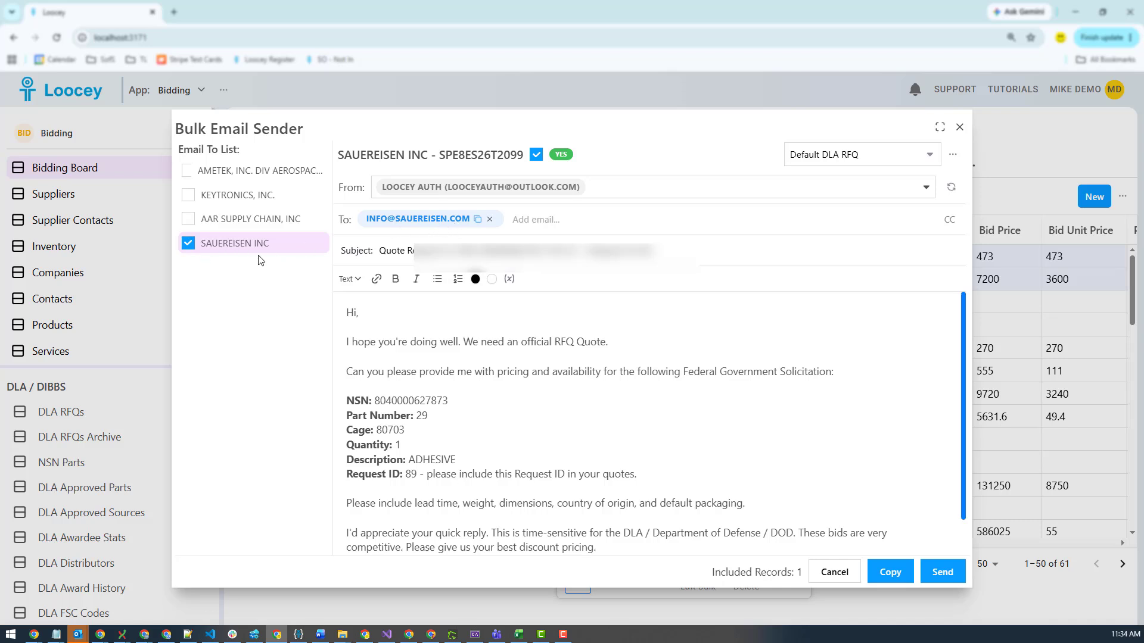
Replace the SAUEREISEN INC recipient with a test e-mail address and send it, setting the status to Quote Requests Sent
left_click(554, 219)
left_click(484, 385)
left_click(488, 221)
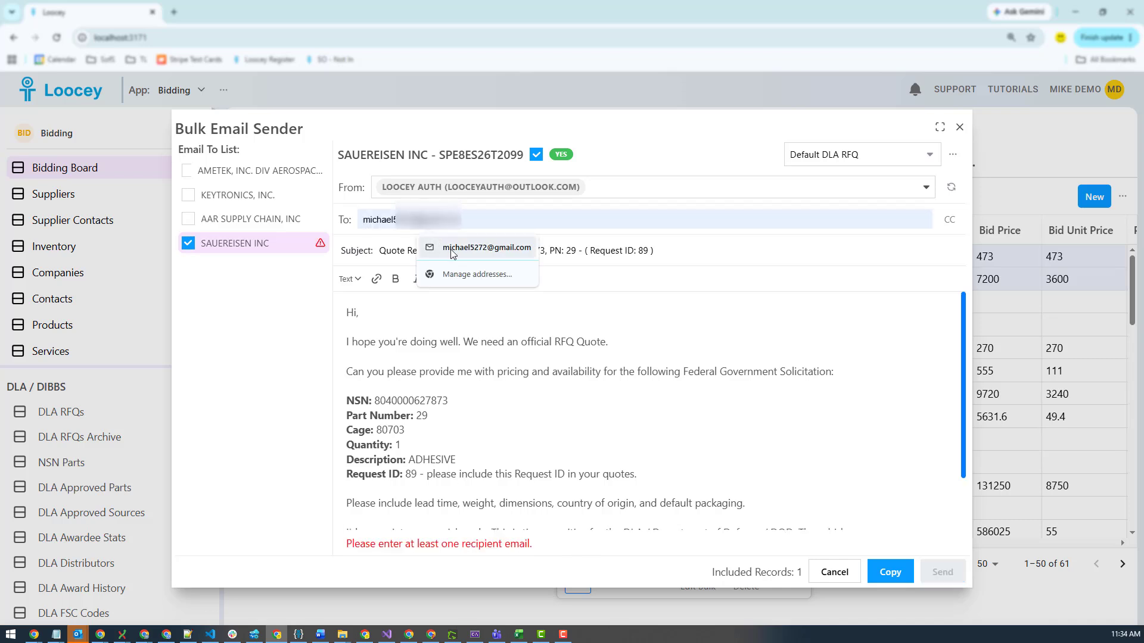
left_click(452, 253)
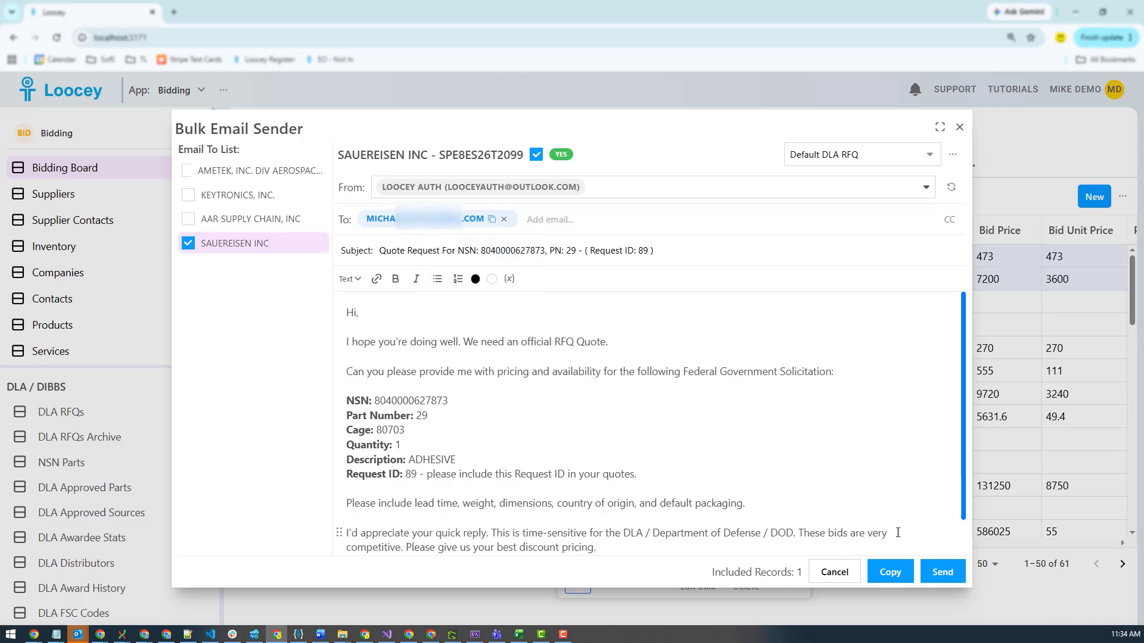
left_click(941, 576)
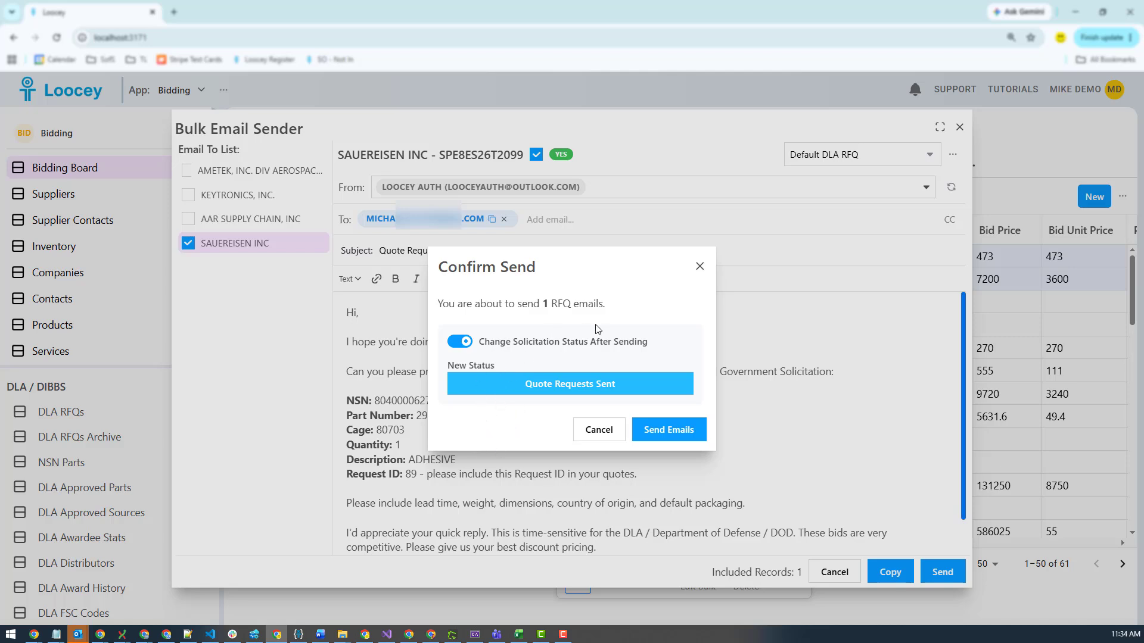
left_click(651, 442)
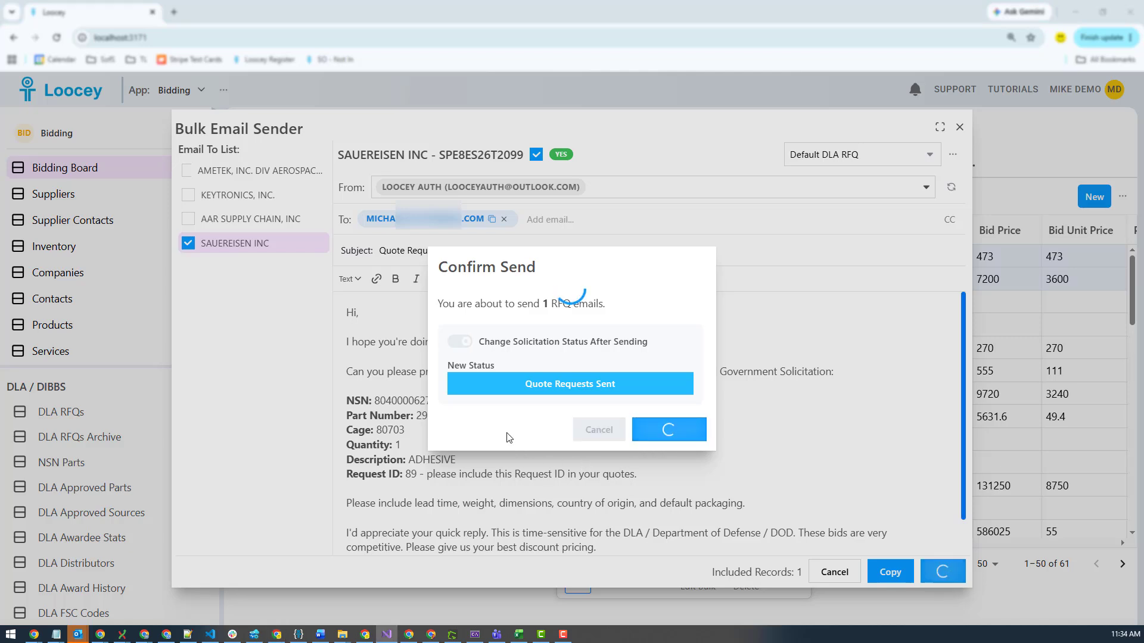